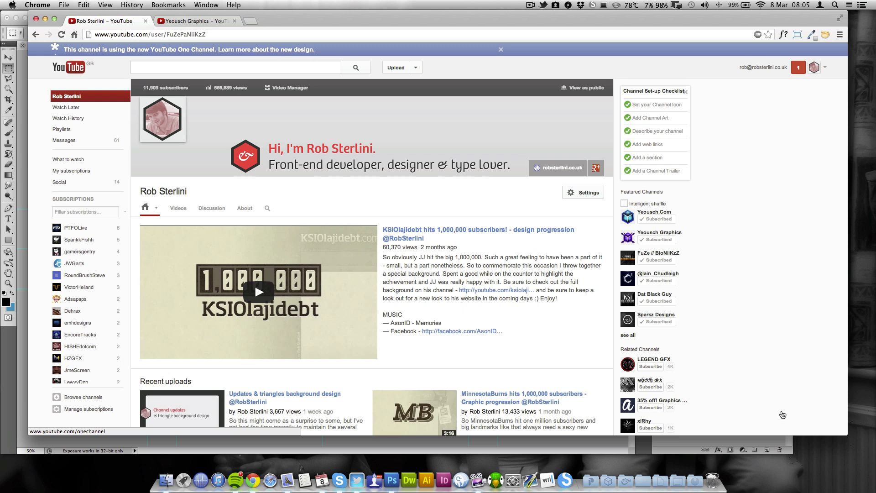
Shrink the Chrome window to reveal Photoshop behind it, then highlight and clear the One Channel notice text
left_click_drag(850, 437, 875, 404)
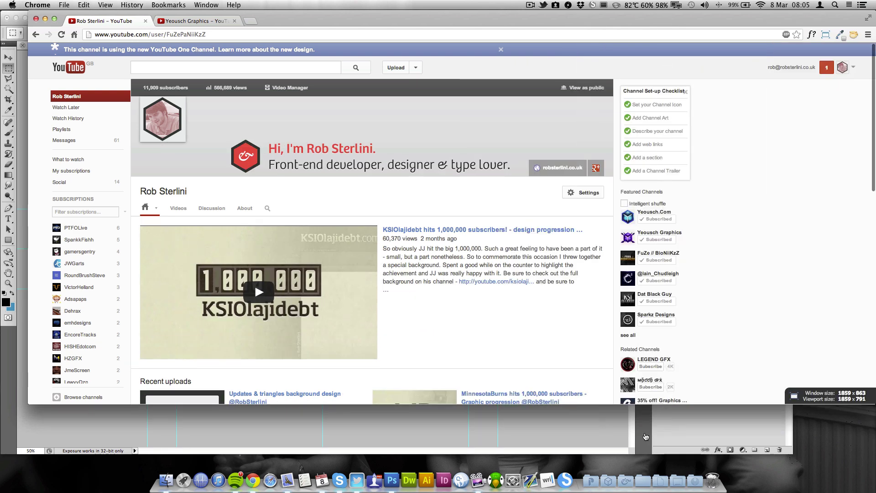
left_click_drag(645, 436, 805, 432)
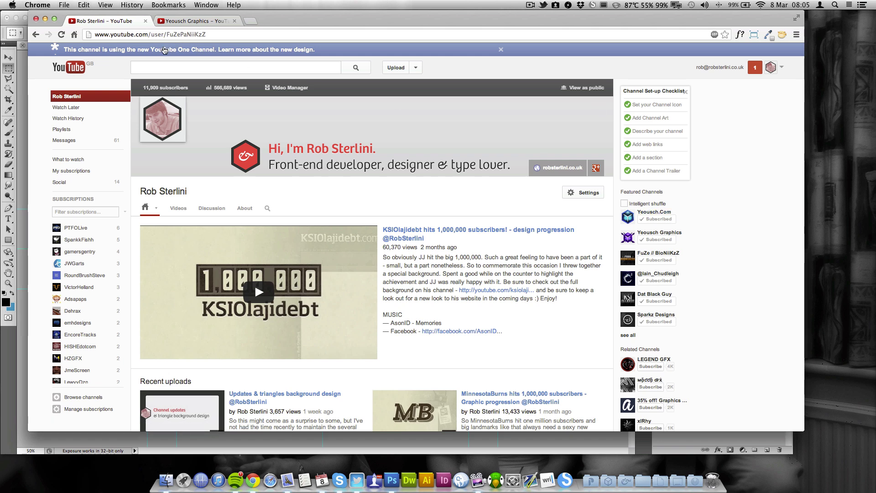
left_click_drag(64, 51, 215, 57)
left_click(216, 54)
Open 'Learn more about the new design' and scroll through the One Channel introduction page
left_click(233, 52)
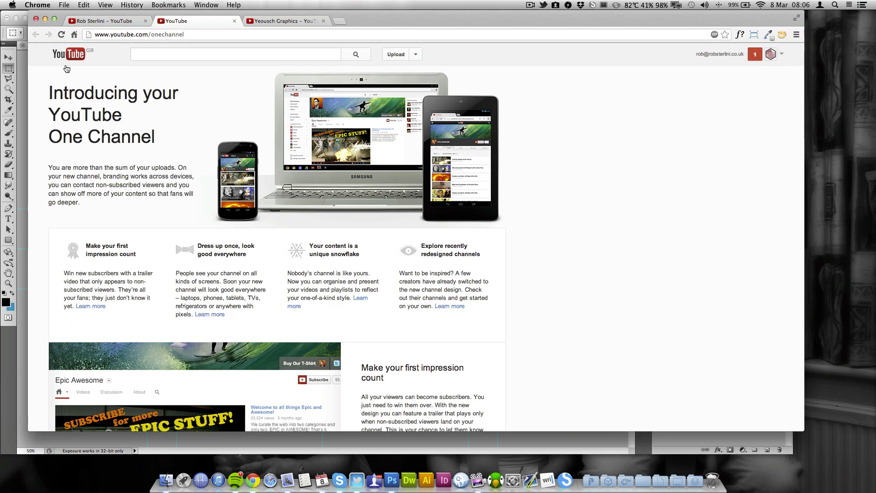
scroll(147, 84, "down", 10)
scroll(148, 84, "down", 15)
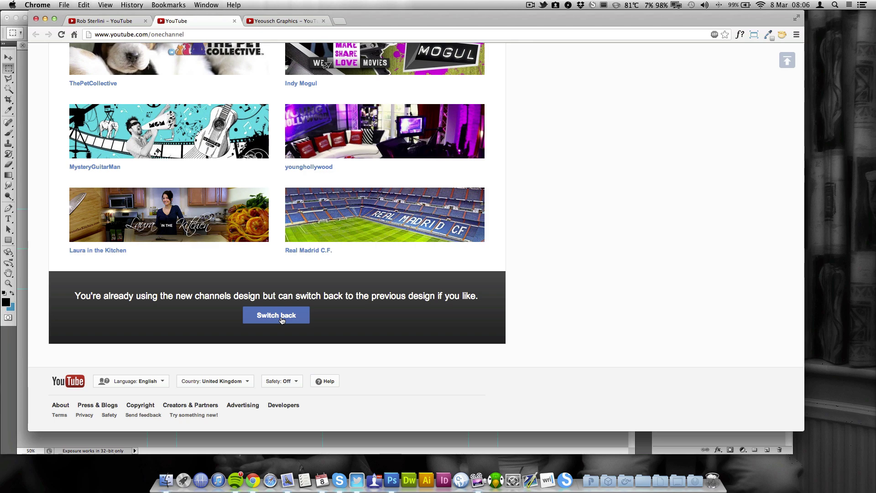
scroll(271, 313, "up", 3)
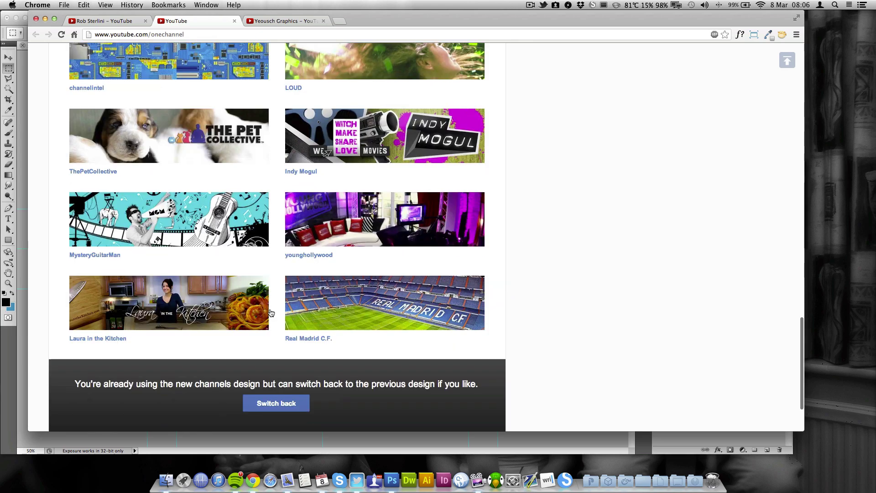
scroll(271, 312, "up", 20)
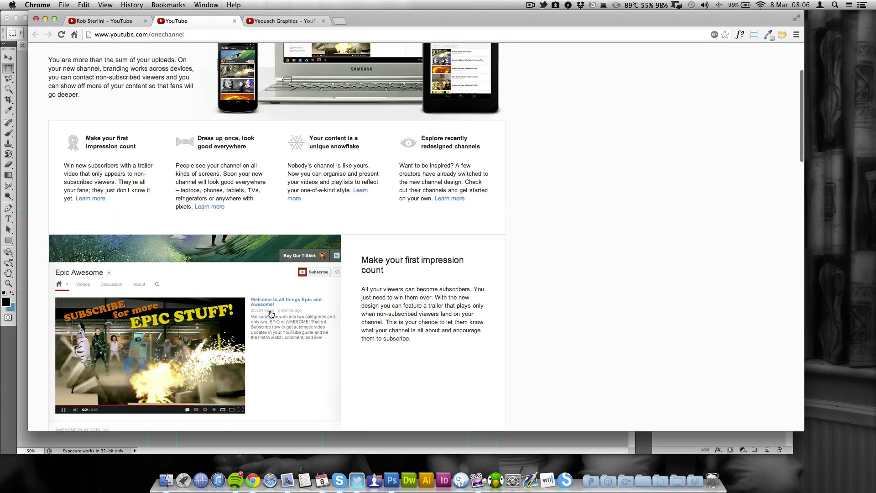
scroll(271, 313, "down", 20)
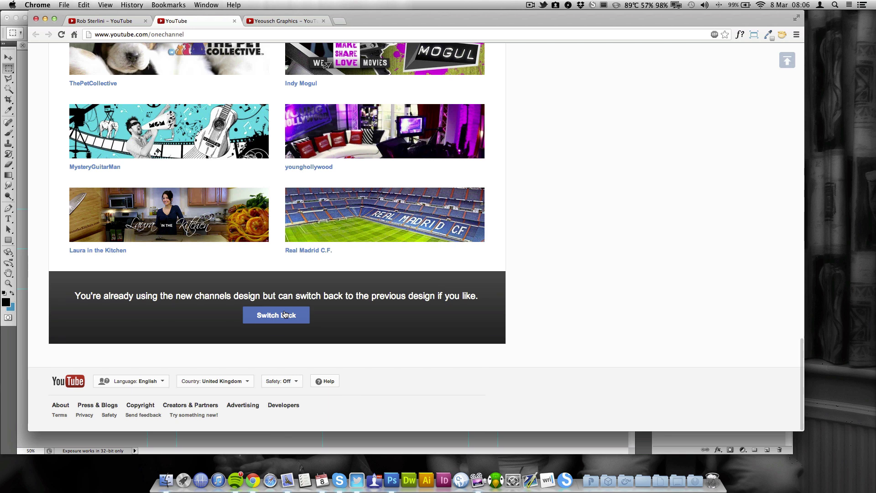
Back on the channel page, close the Channel Set-up Checklist and choose Edit channel art from the banner's pencil menu
left_click(122, 23)
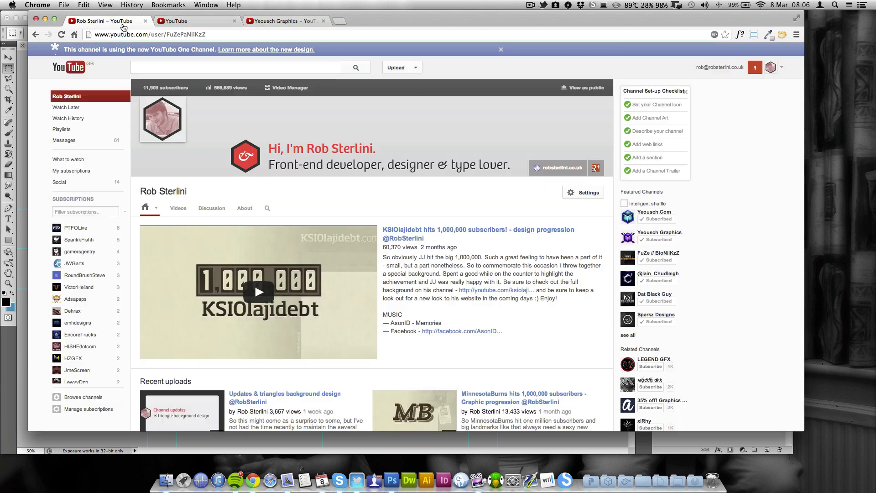
mouse_move(588, 146)
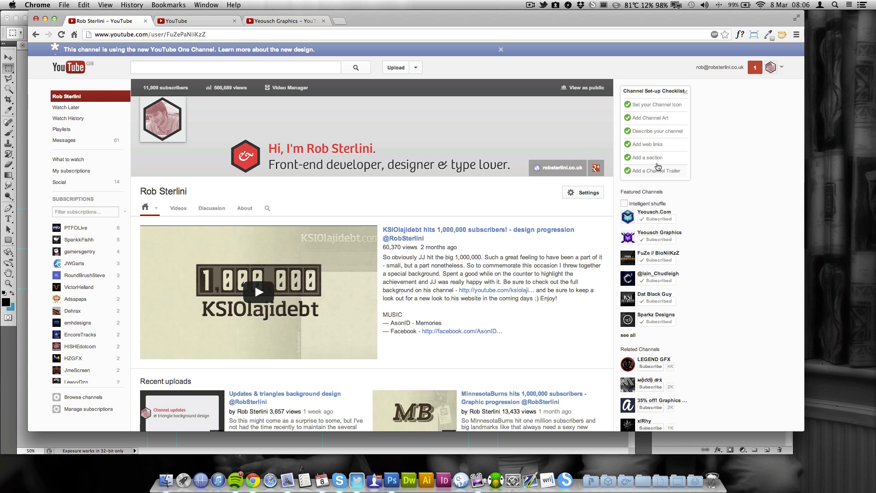
left_click(684, 94)
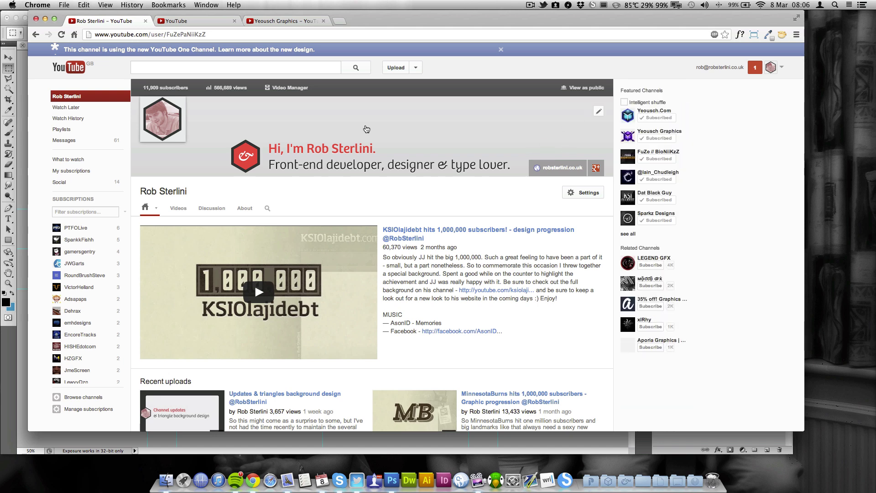
left_click(598, 111)
left_click(587, 143)
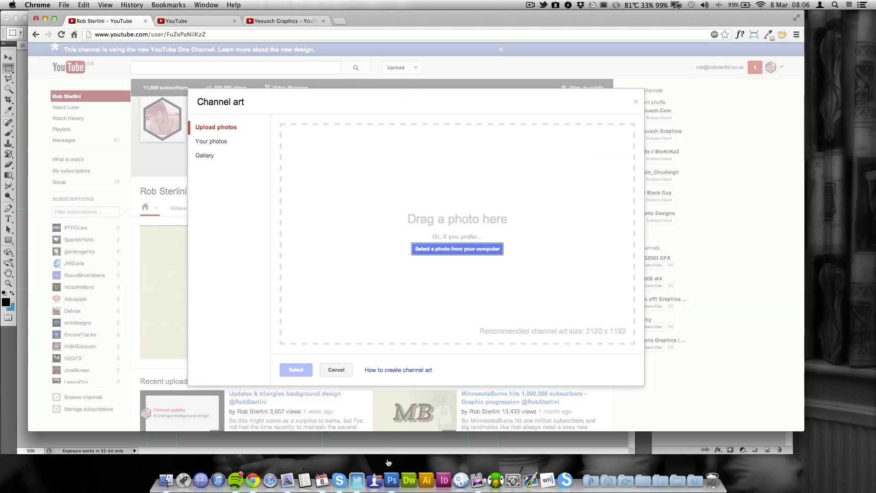
Open the 'How to create channel art' guidelines, scroll to the 2120 x 1192 px specs, then return to Photoshop
left_click(385, 370)
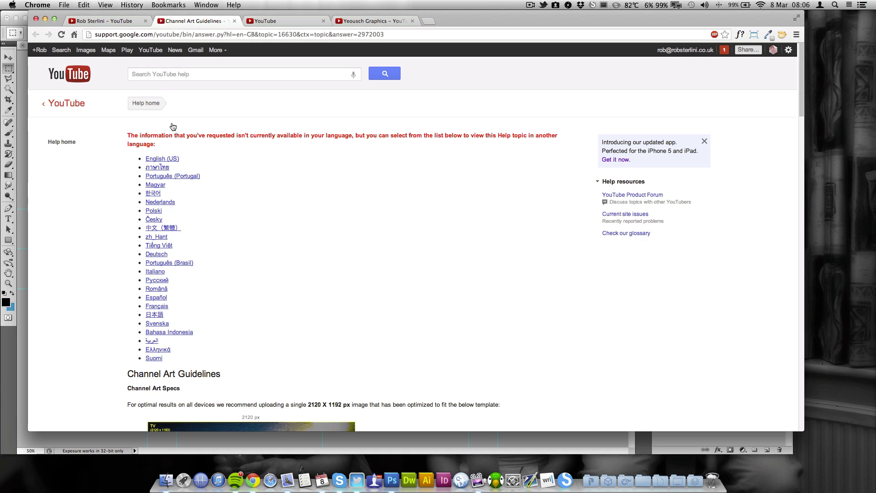
scroll(172, 126, "down", 10)
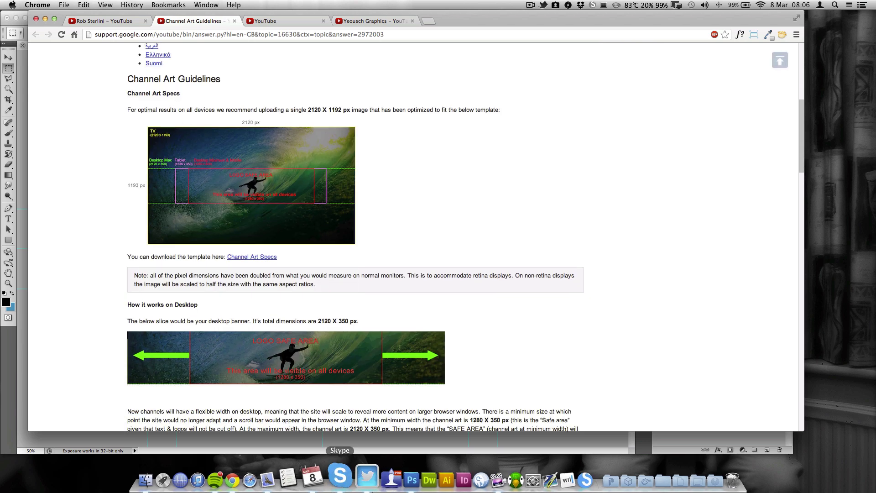
left_click(388, 473)
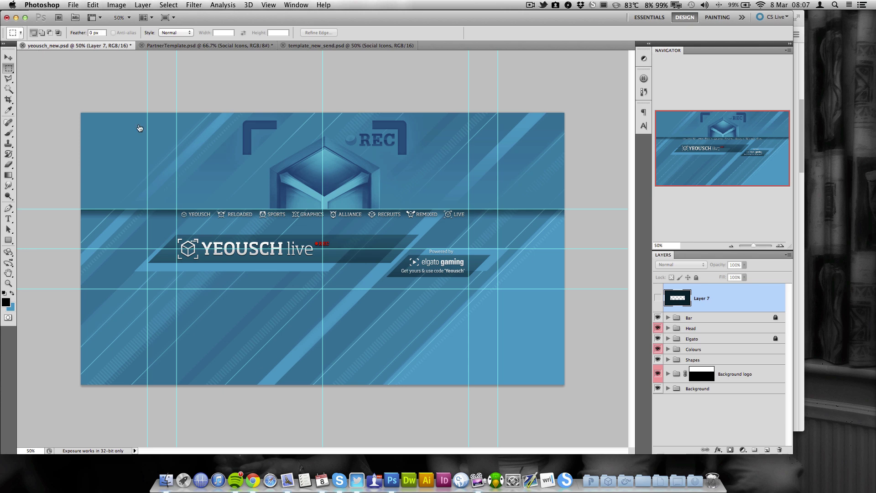
Close yeousch_new.psd and PartnerTemplate.psd without saving
key("super+w")
left_click(404, 165)
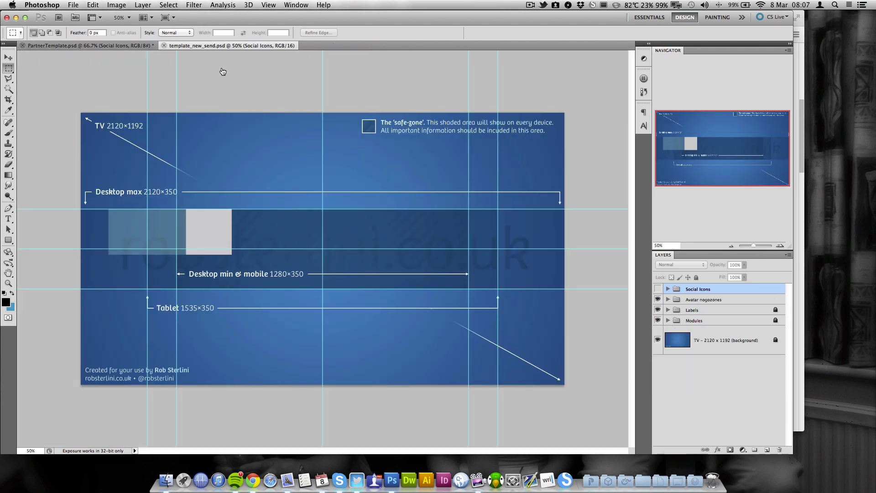
left_click(34, 46)
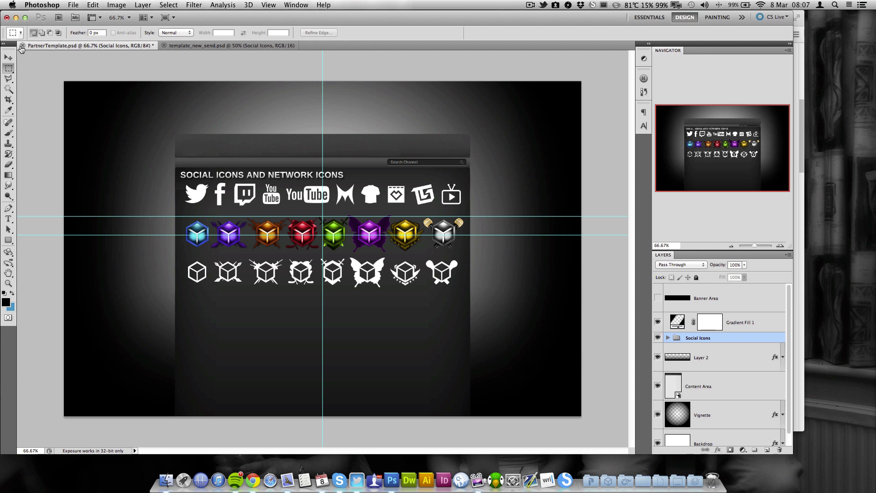
key("super+w")
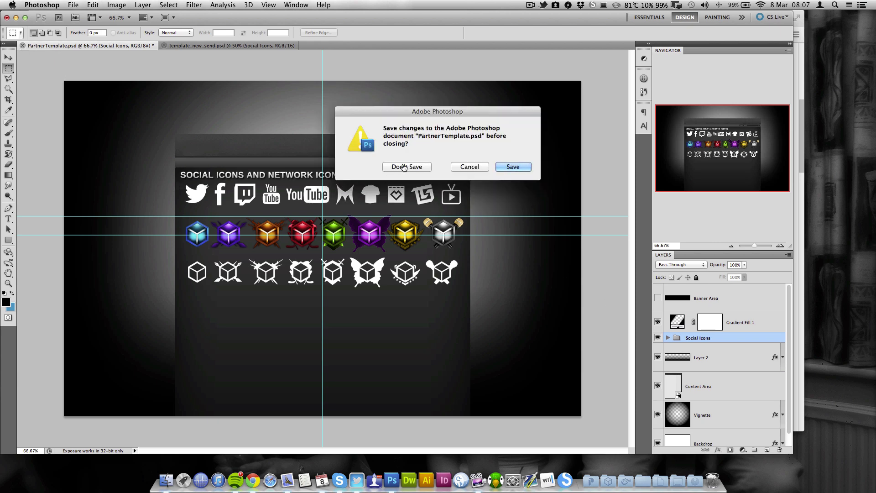
left_click(404, 167)
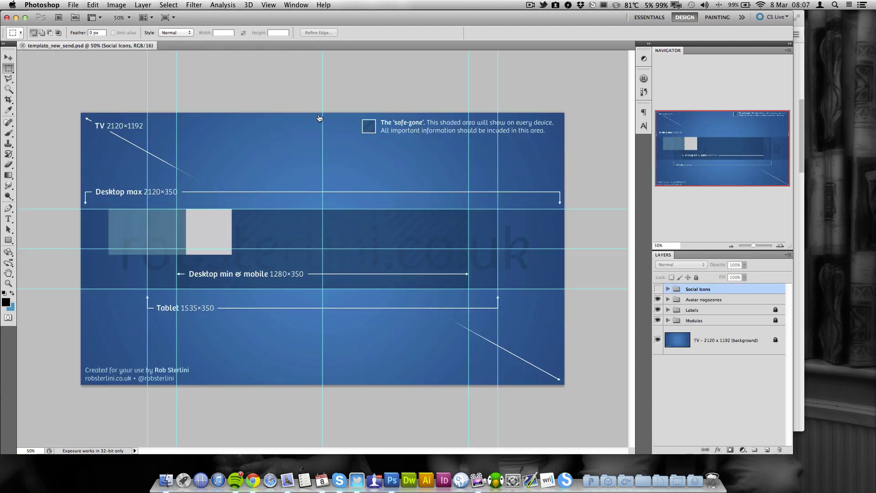
Toggle the Social Icons group's visibility, then expand and collapse it and its Social + Networks subgroup
left_click(658, 289)
left_click(657, 289)
left_click(657, 289)
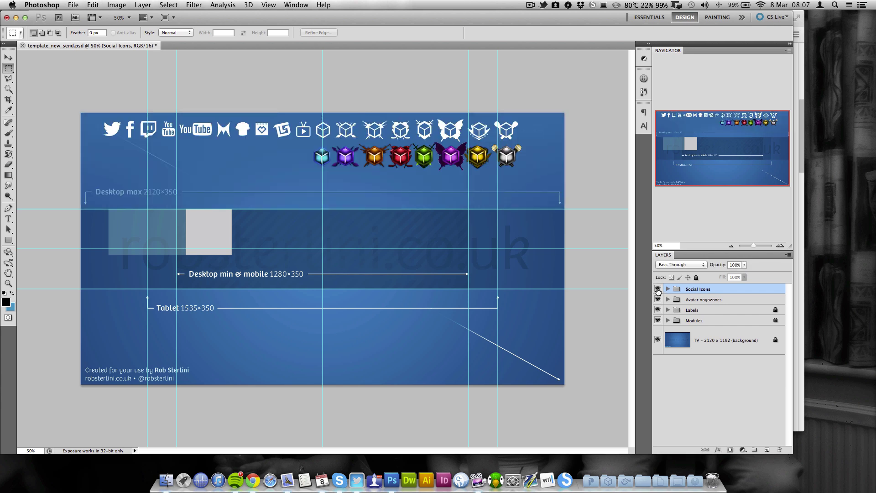
left_click(658, 290)
left_click(658, 289)
left_click(667, 290)
left_click(705, 301)
left_click(680, 300)
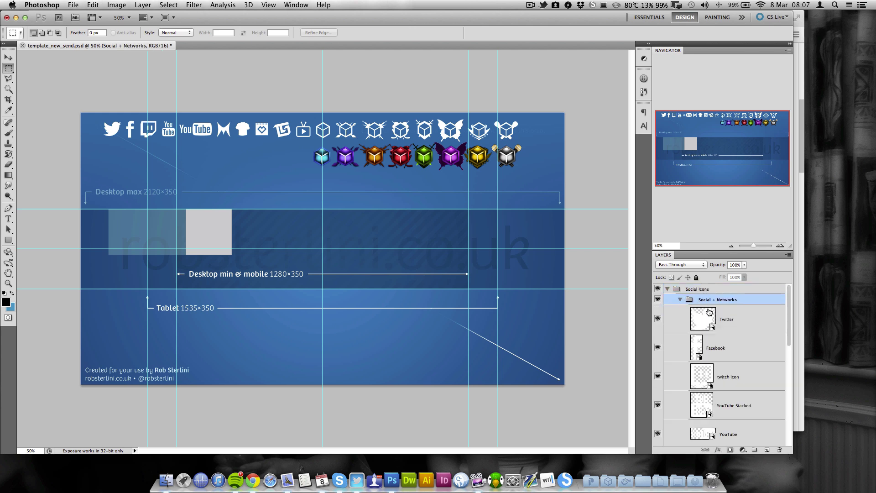
left_click(710, 315)
left_click(680, 300)
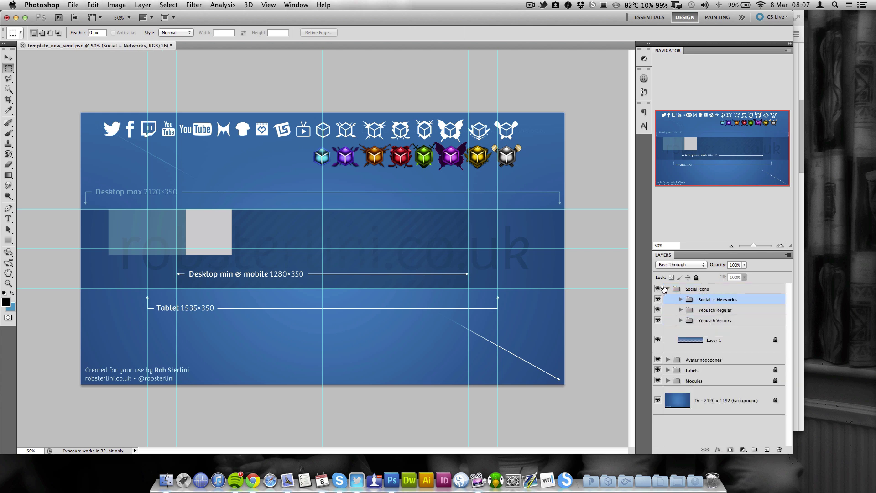
left_click(667, 290)
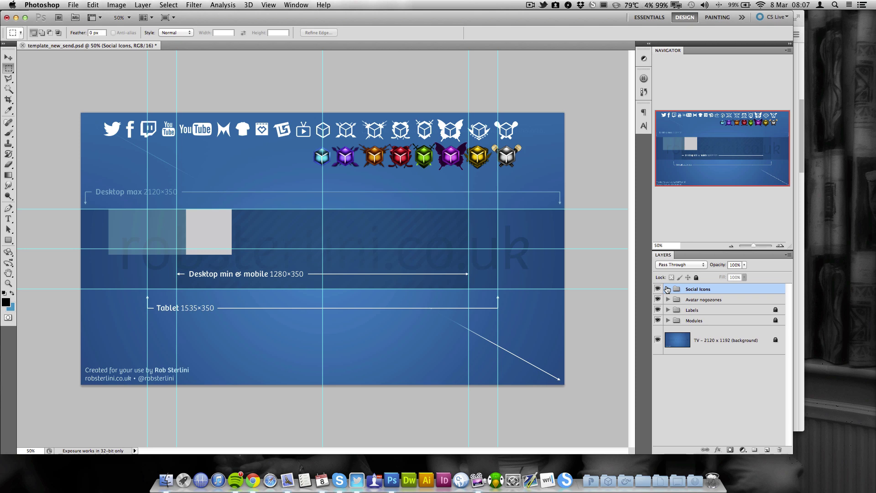
Flip through the Yeousch Graphics, One Channel and Channel Art Guidelines tabs in Chrome, then return to Photoshop
key("super+Tab")
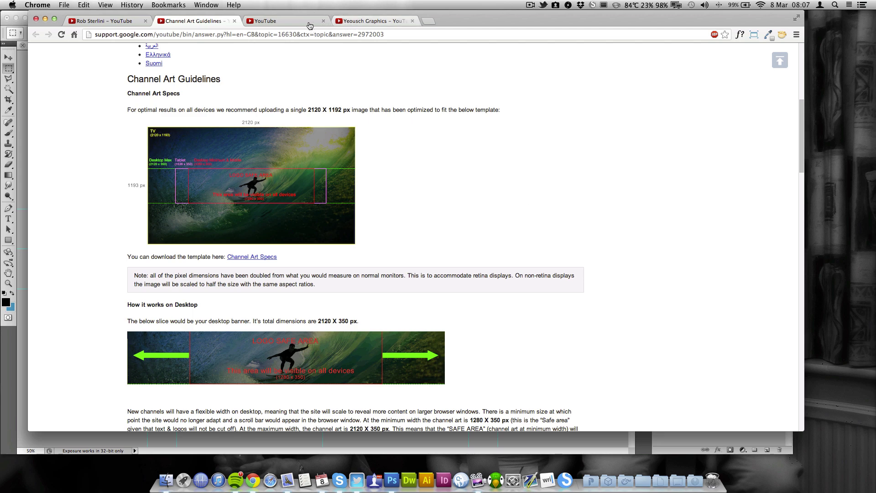
left_click(372, 21)
left_click(297, 22)
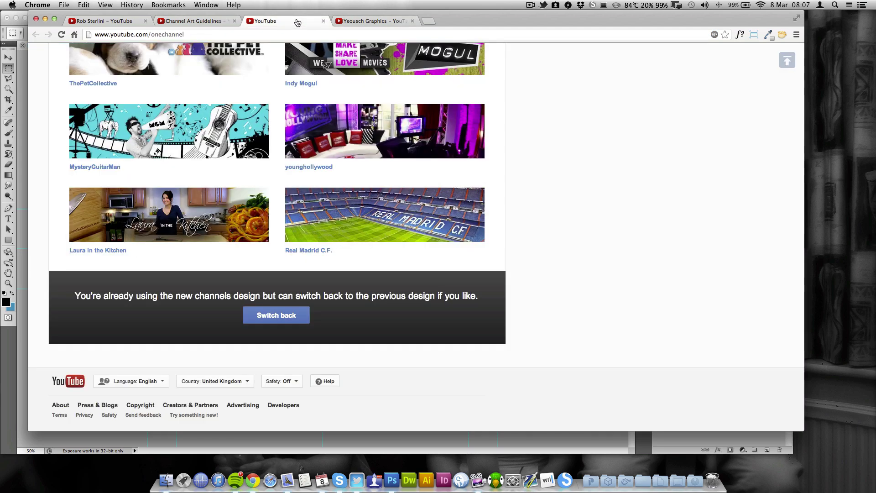
left_click(196, 21)
key("super+Tab")
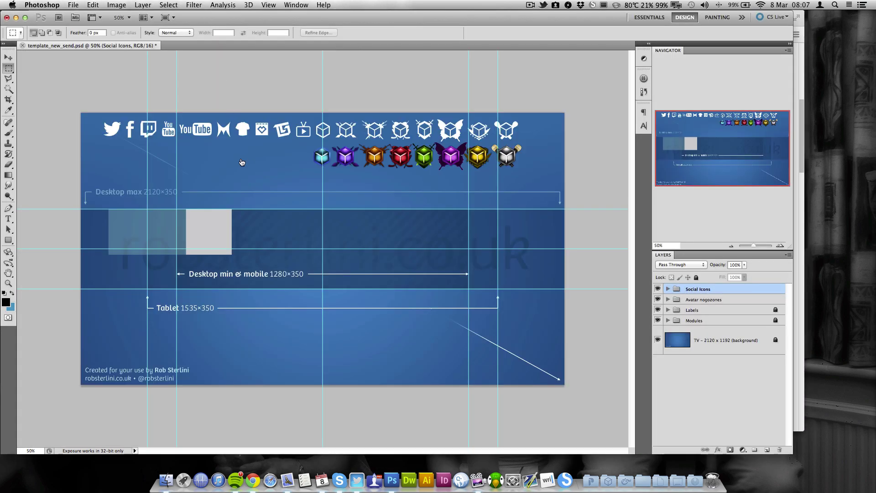
Hide Social Icons, drag the Avatar nogozones group into Modules, and turn its avatar squares back on
left_click(658, 288)
left_click(678, 301)
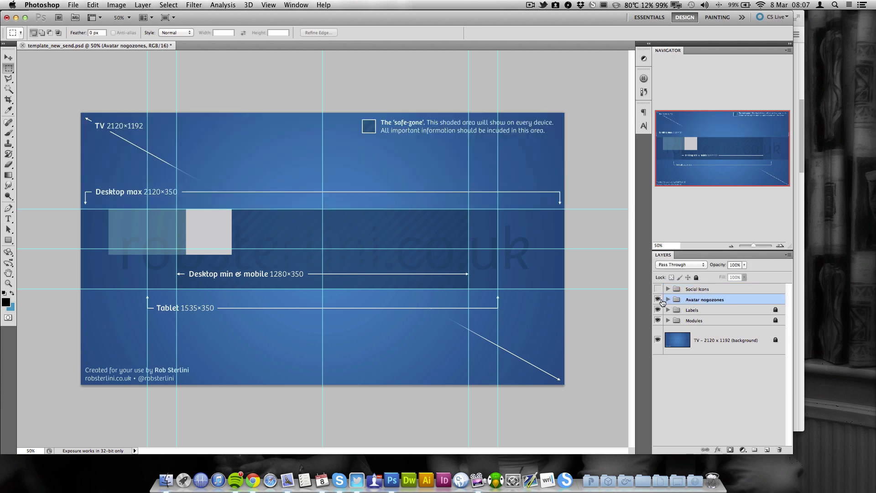
left_click(657, 299)
left_click(658, 299)
left_click(658, 299)
left_click(658, 300)
left_click(658, 299)
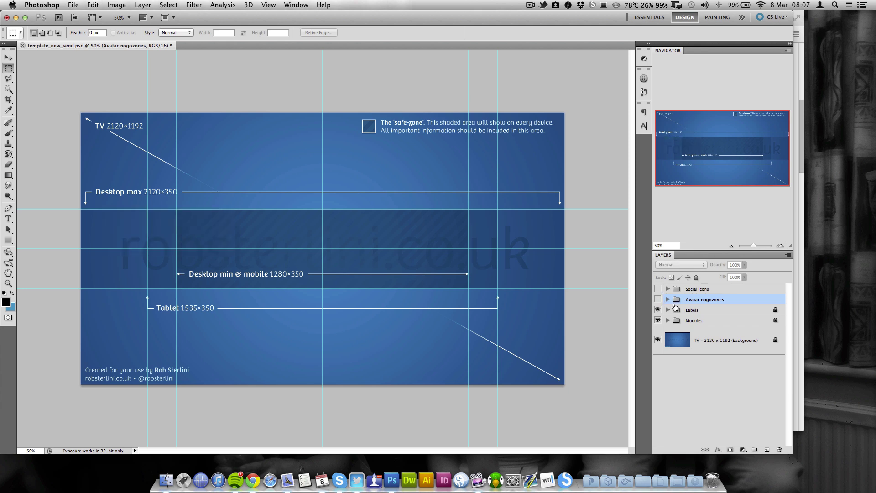
left_click(667, 321)
left_click_drag(694, 300, 693, 327)
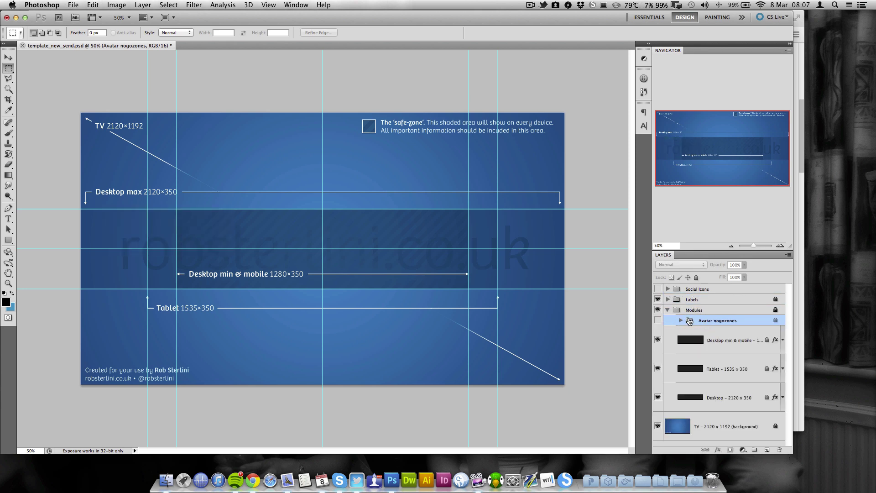
left_click(659, 320)
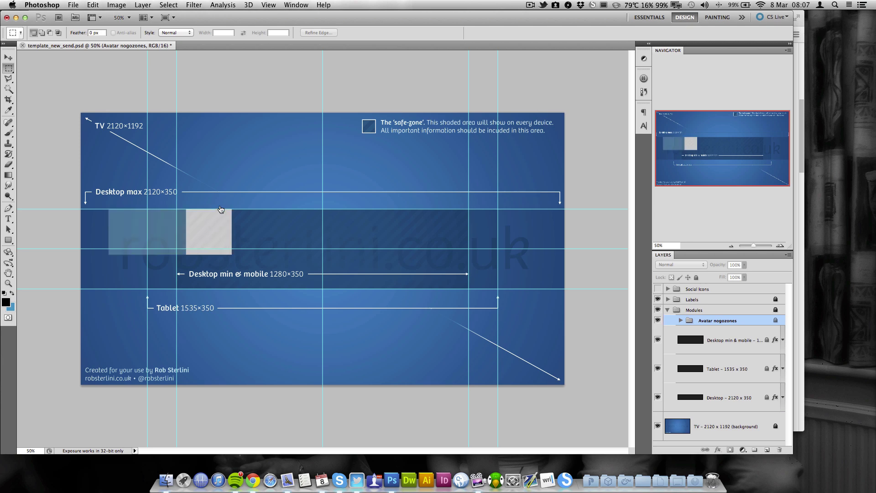
In Chrome, close the Channel art upload dialog on your channel and open the Yeousch Graphics channel tab
key("super+Tab")
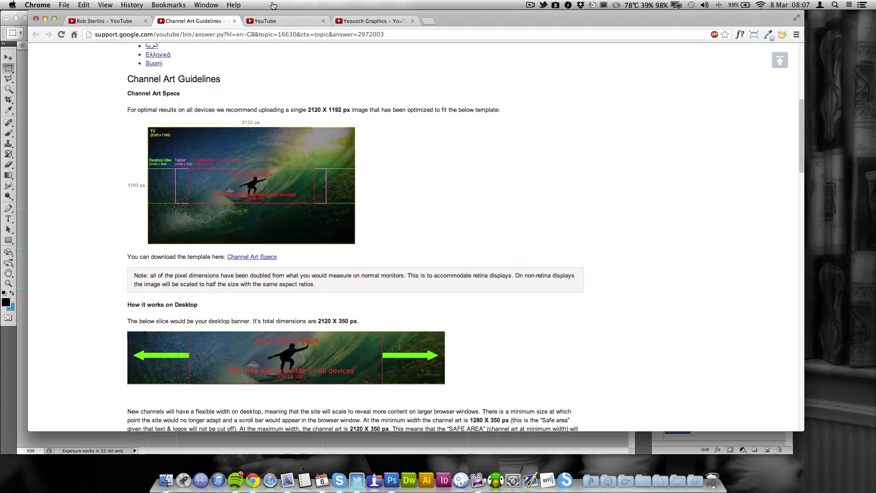
left_click(280, 21)
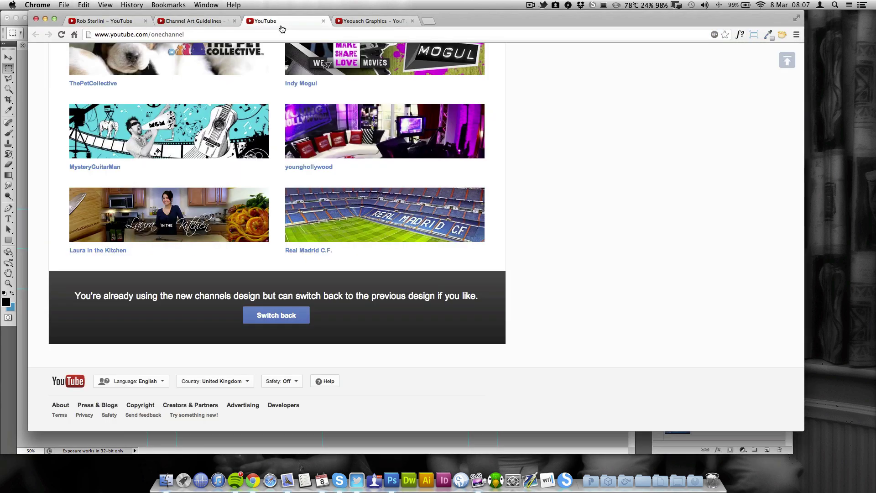
left_click(112, 21)
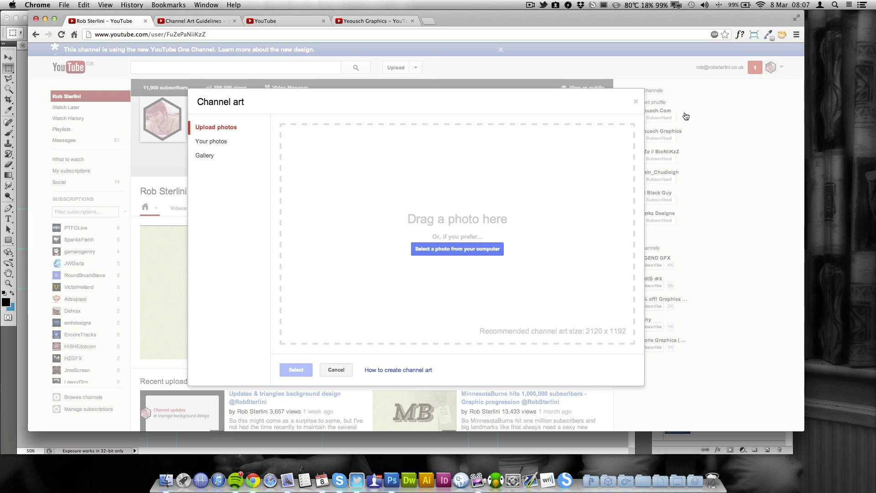
left_click(636, 101)
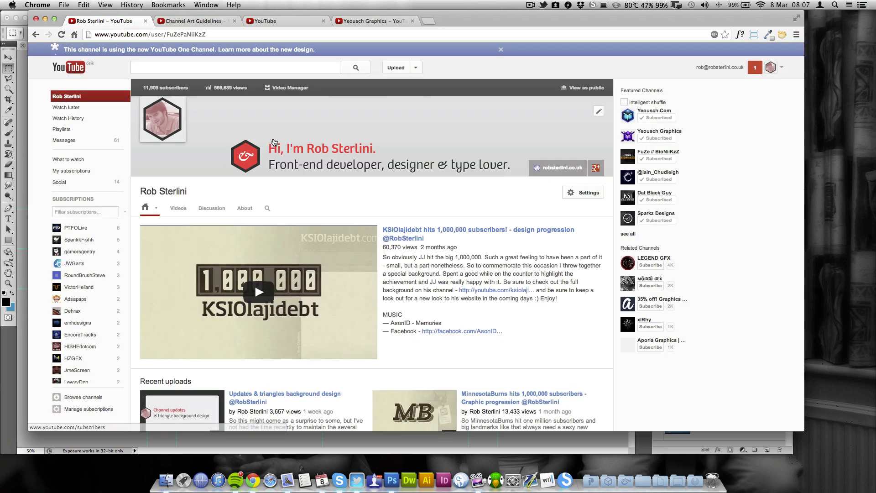
scroll(220, 124, "down", 4)
scroll(128, 152, "up", 2)
scroll(129, 151, "up", 3)
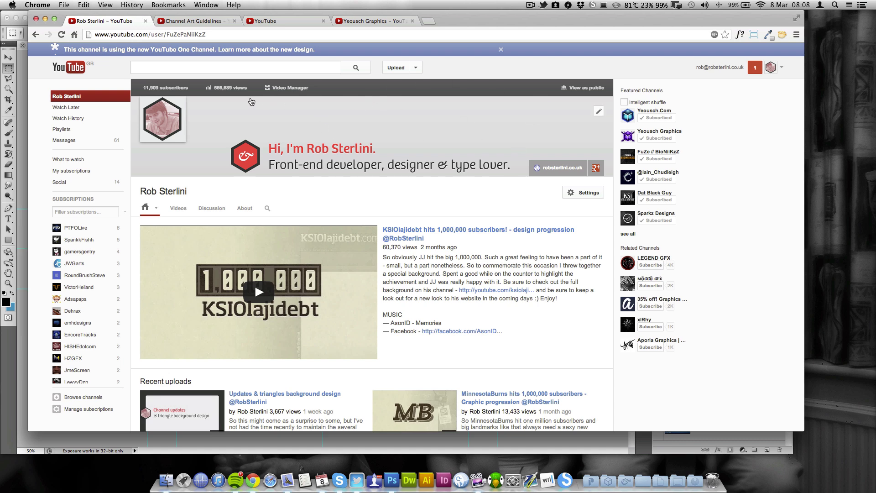
mouse_move(163, 132)
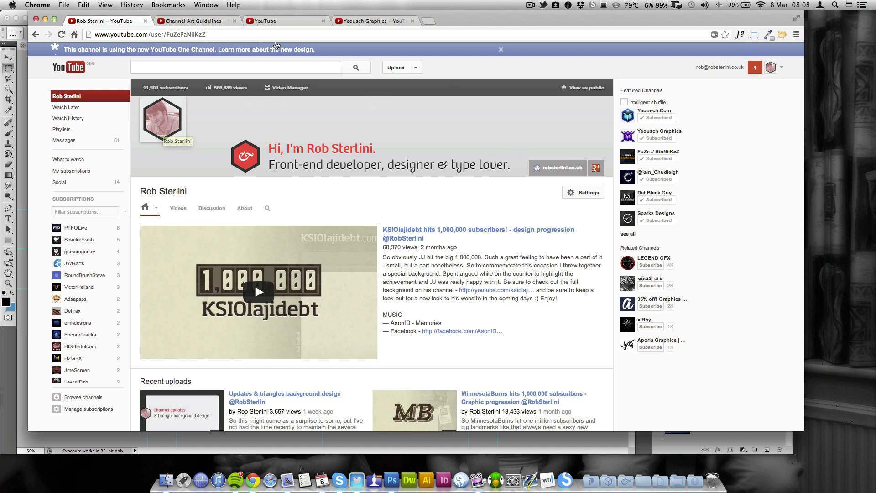
left_click(367, 22)
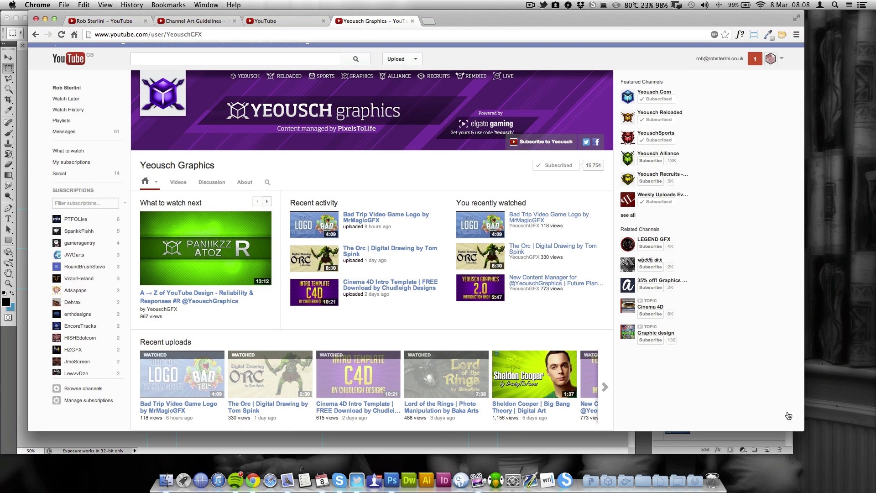
Narrow the Chrome window to test banner cropping, then marquee the matching visible area in Photoshop
left_click_drag(802, 430, 466, 418)
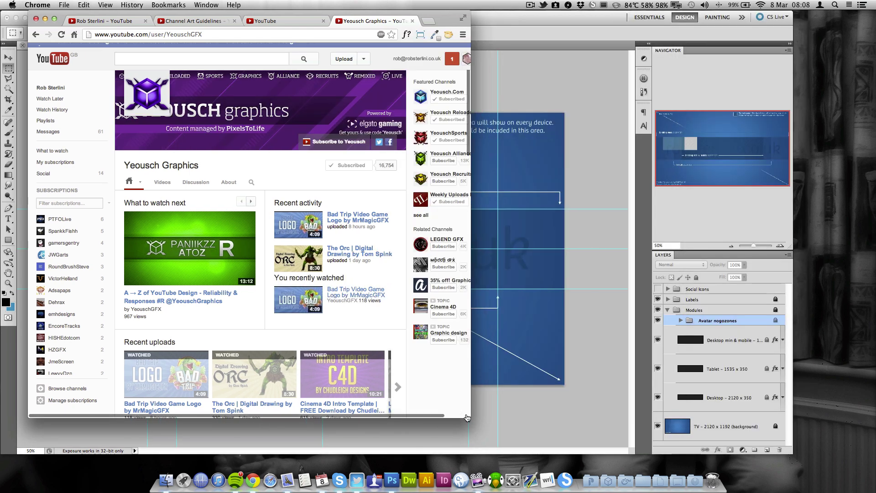
left_click_drag(467, 417, 466, 411)
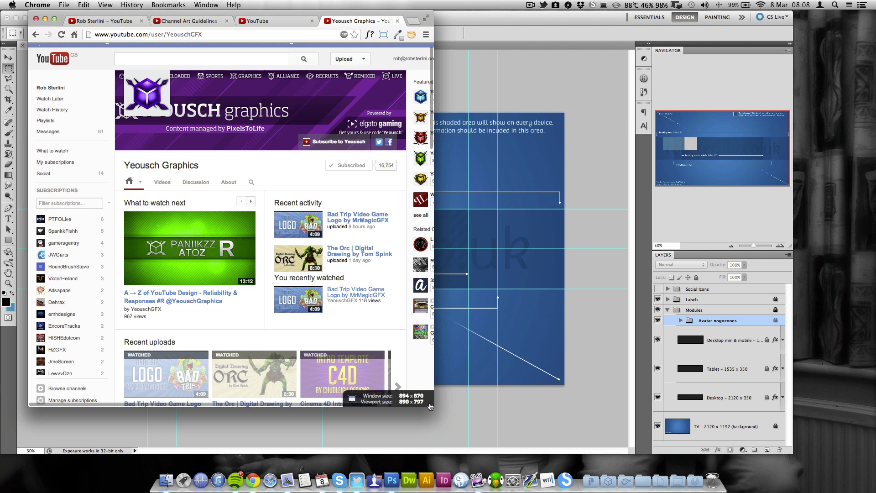
key("super+tab")
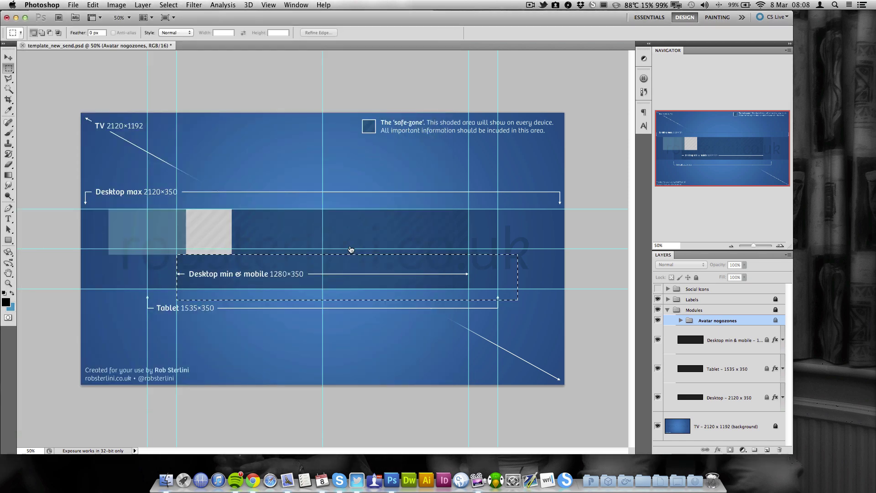
left_click_drag(232, 210, 285, 229)
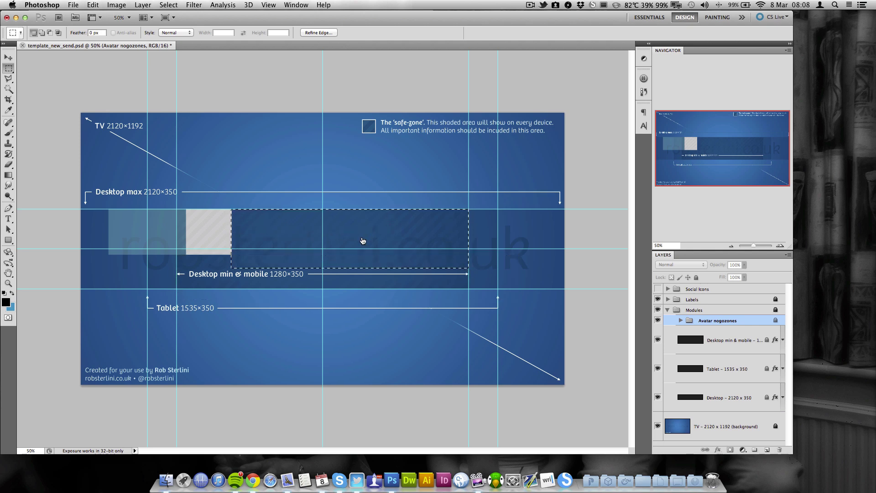
Clear the selection and hide the Modules group, leaving the Labels group visible over the background
left_click(362, 241)
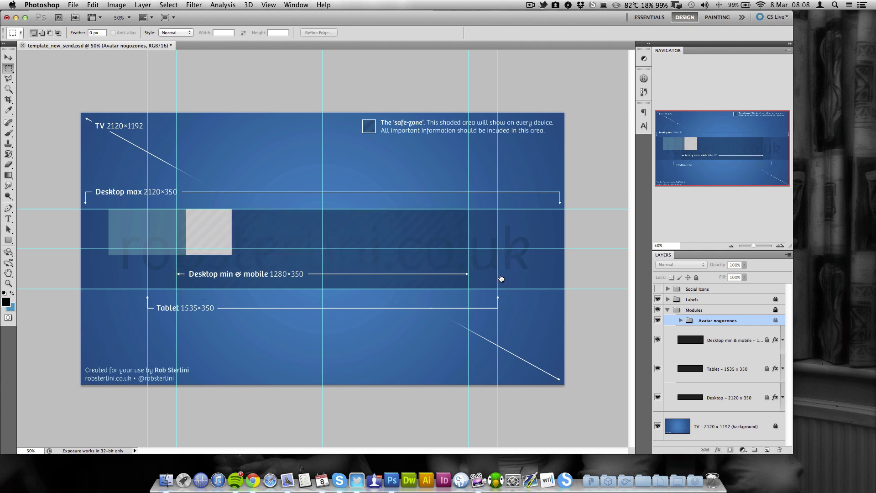
key("super+tab")
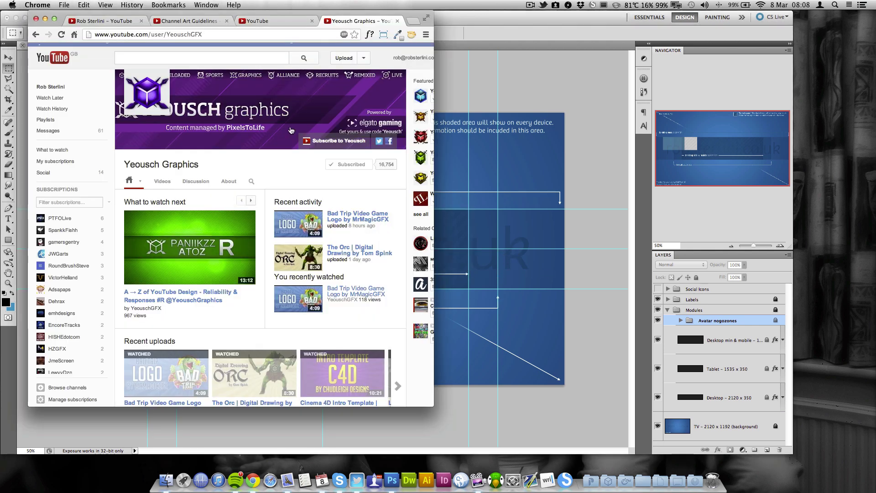
left_click(595, 313)
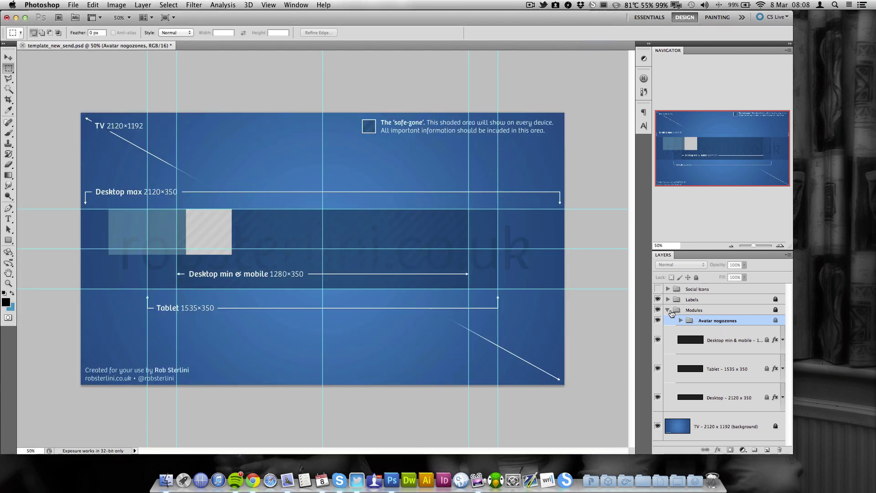
left_click(669, 310)
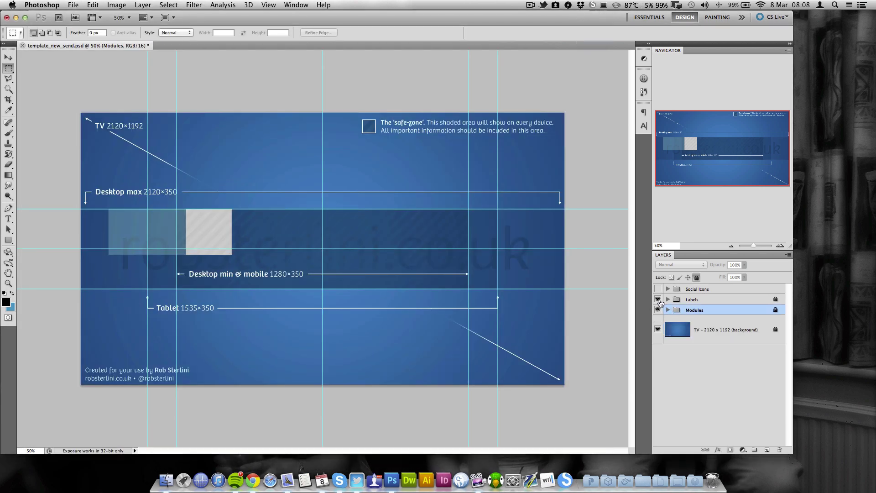
left_click(658, 299)
left_click(657, 310)
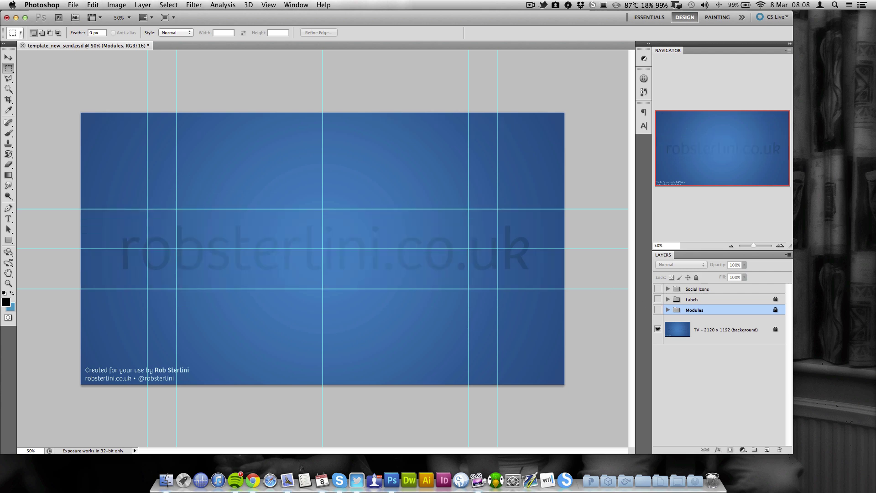
left_click(658, 300)
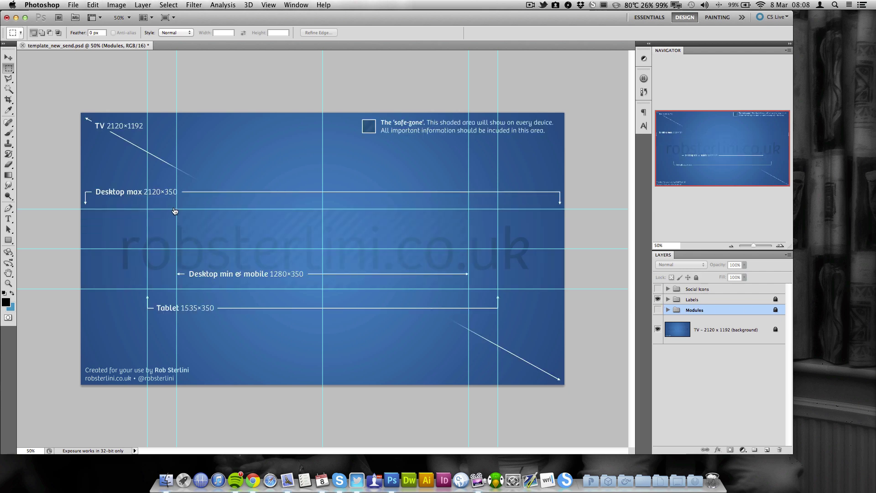
Marquee the 1280×350 Desktop min & mobile safe area, deselect, then bring Chrome forward from the Dock
left_click_drag(175, 211, 321, 267)
left_click_drag(514, 289, 468, 289)
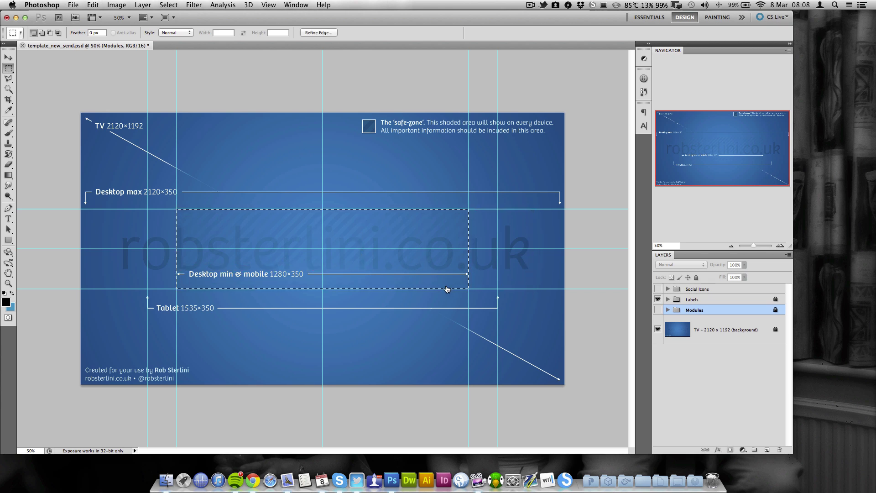
left_click(443, 187)
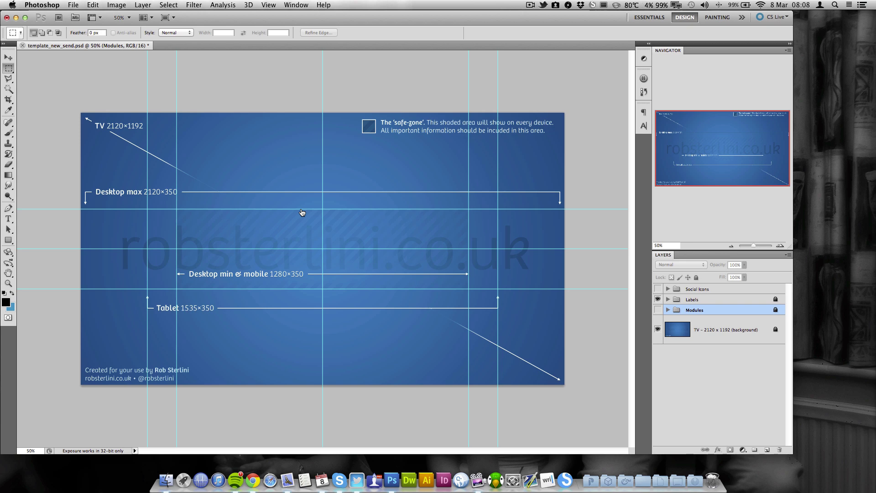
right_click(256, 479)
left_click(252, 480)
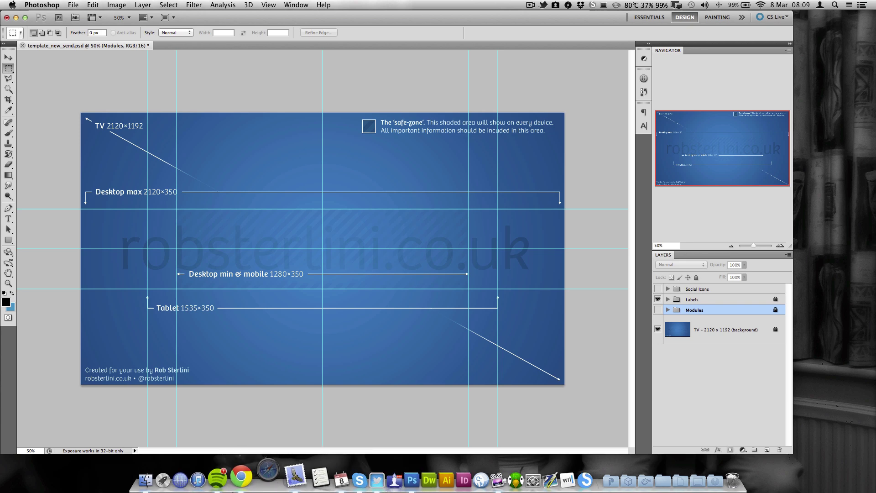
left_click(252, 480)
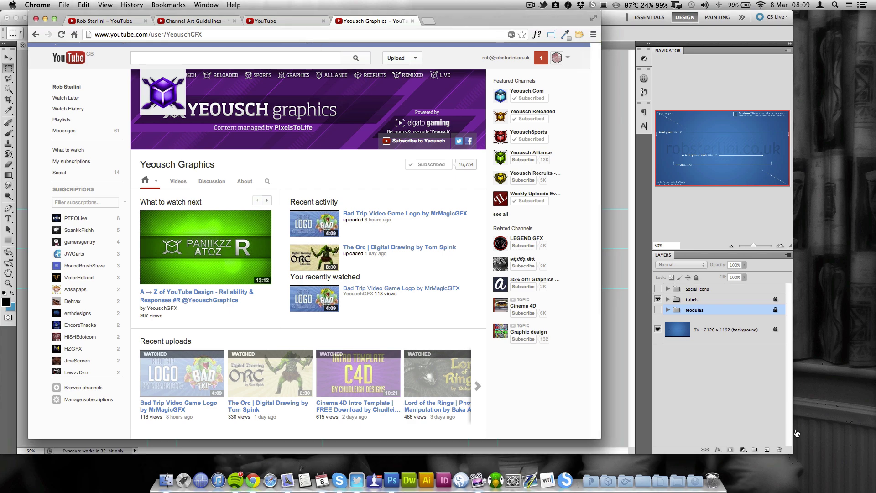
Resize Chrome to 1256×941, then in Photoshop select the full-width band between the guides
key("ctrl+alt+1")
key("ctrl+alt+2")
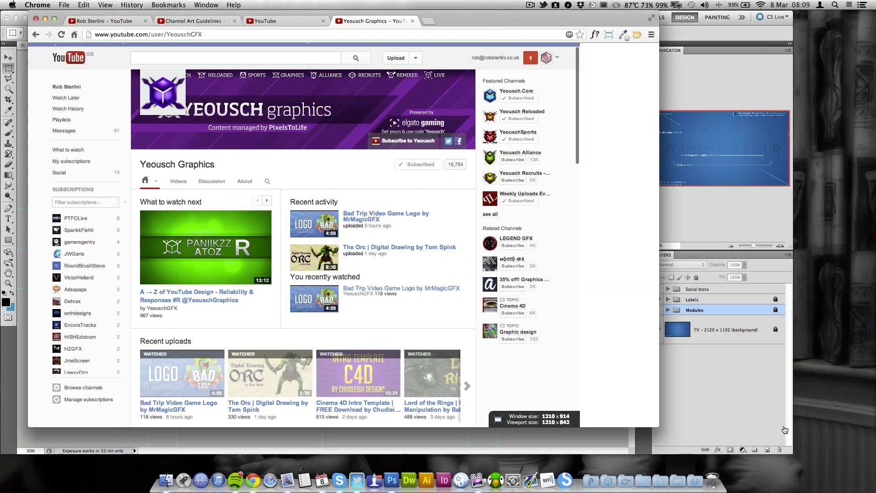
key("ctrl+alt+3")
key("ctrl+alt+4")
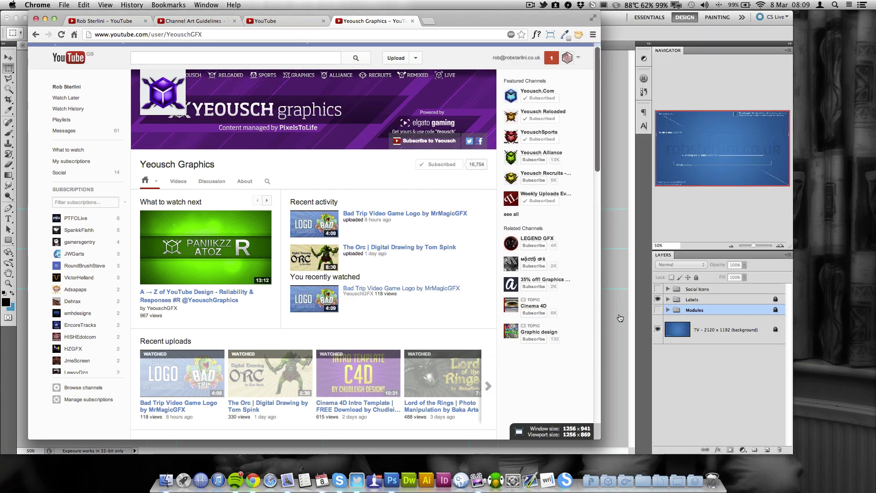
left_click(619, 318)
mouse_move(68, 211)
left_mouse_down()
mouse_move(589, 239)
mouse_move(597, 289)
left_mouse_up()
Clear the selections on the canvas, leaving the Modules group visible
left_click(577, 143)
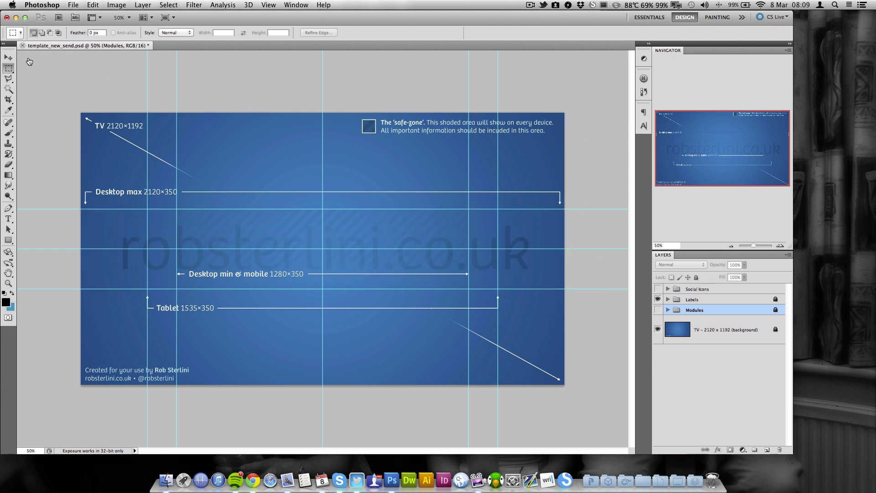
left_click_drag(493, 343, 602, 401)
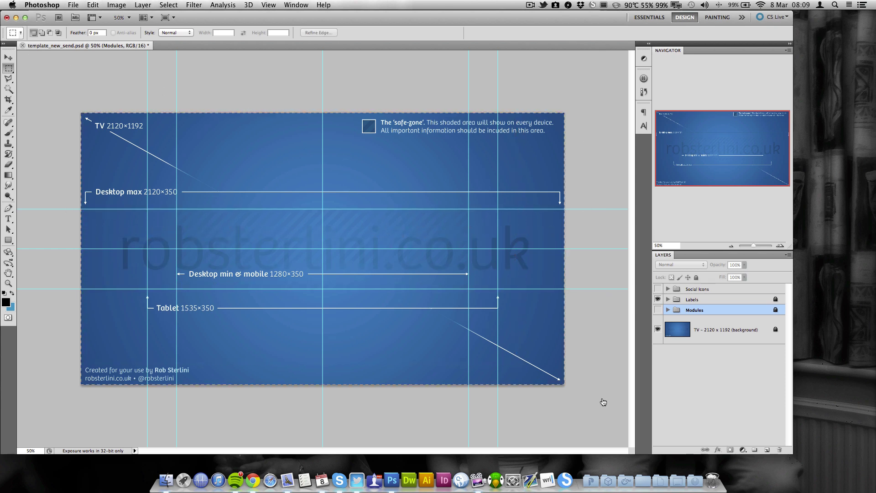
left_click(566, 351)
left_click(658, 310)
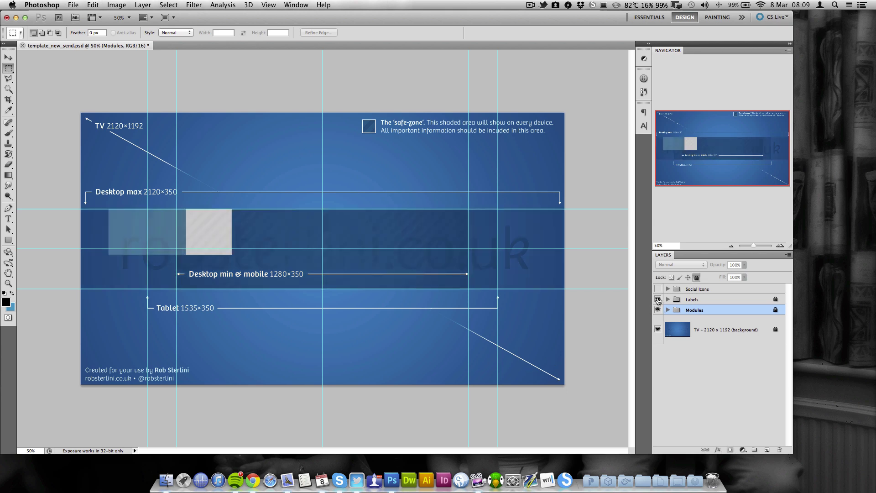
left_click_drag(231, 204, 186, 258)
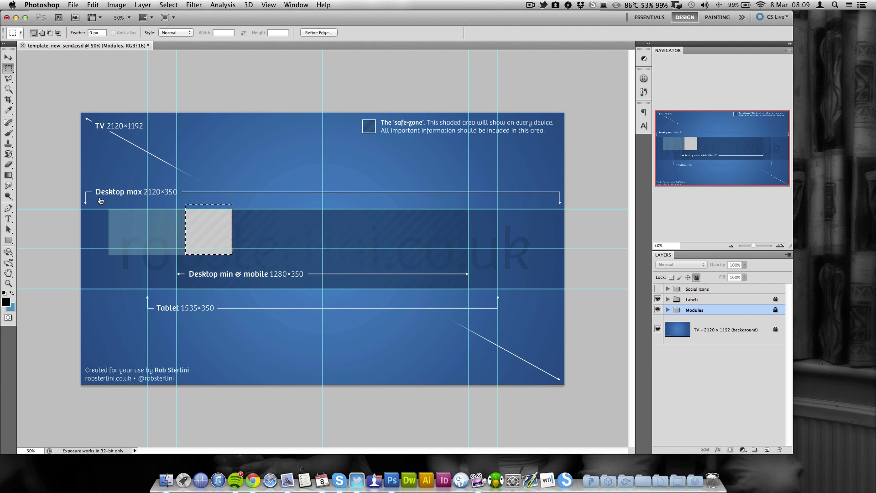
left_click(117, 209)
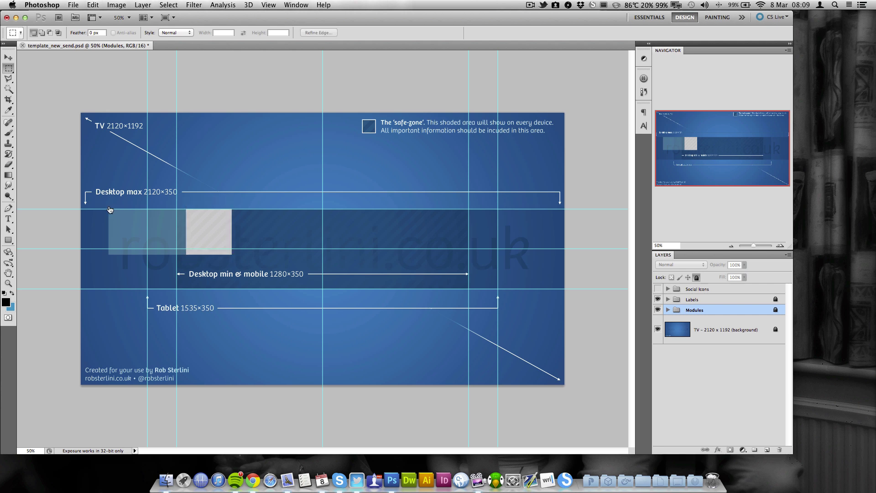
left_click(219, 231)
Hide the Labels and Modules groups and select the Social Icons group
left_click(657, 299)
left_click(657, 310)
left_click(748, 339)
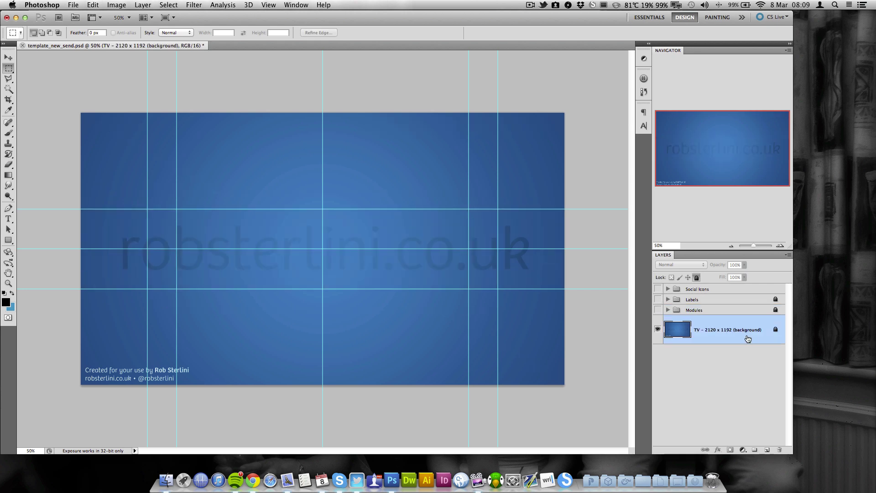
left_click(749, 300)
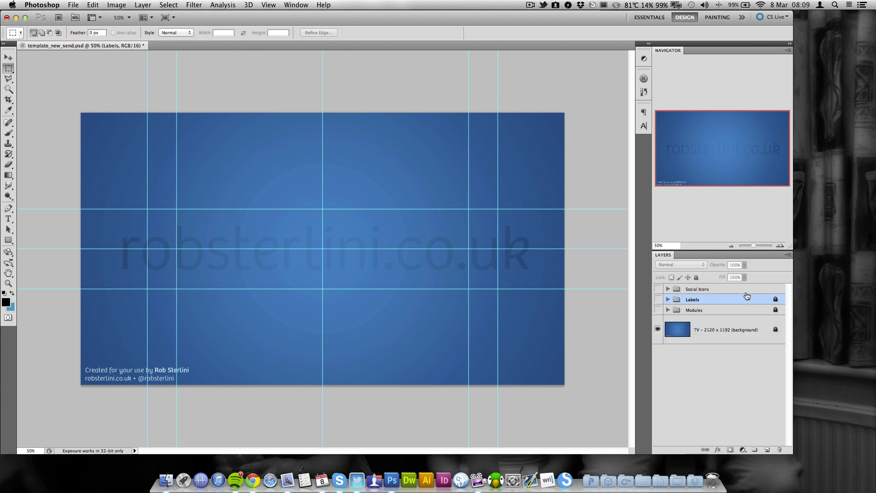
left_click(696, 289)
Add a new empty Layer 2 and fill it with solid black
left_click(767, 450)
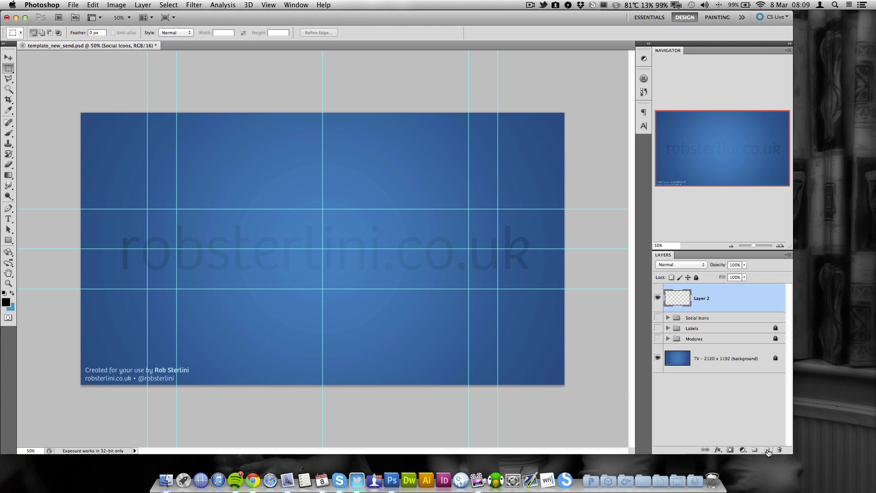
left_click_drag(8, 174, 37, 185)
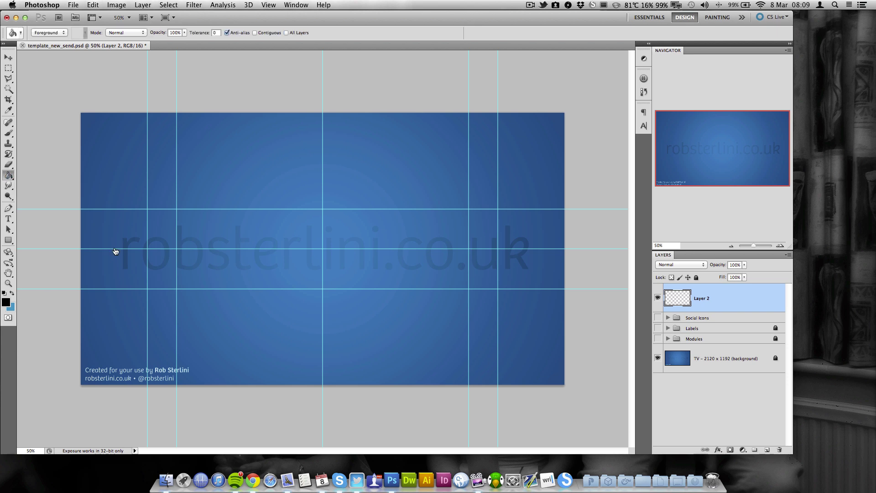
left_click(334, 205)
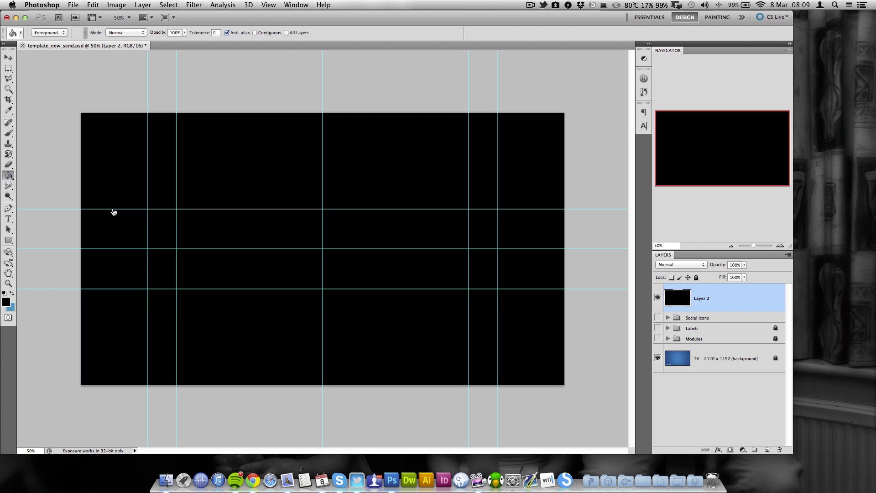
Save the template and type the caption 'ON' on the canvas
left_click(9, 219)
left_click_drag(414, 281, 433, 280)
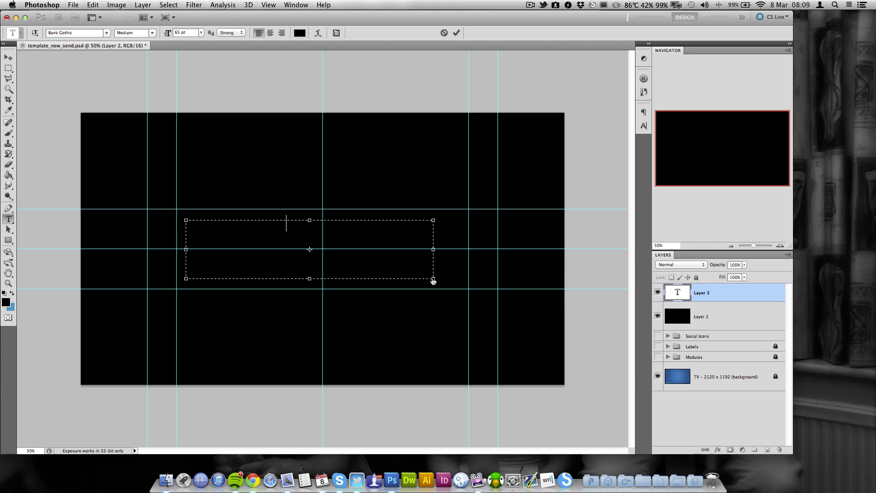
key("KP_Enter")
key("Return")
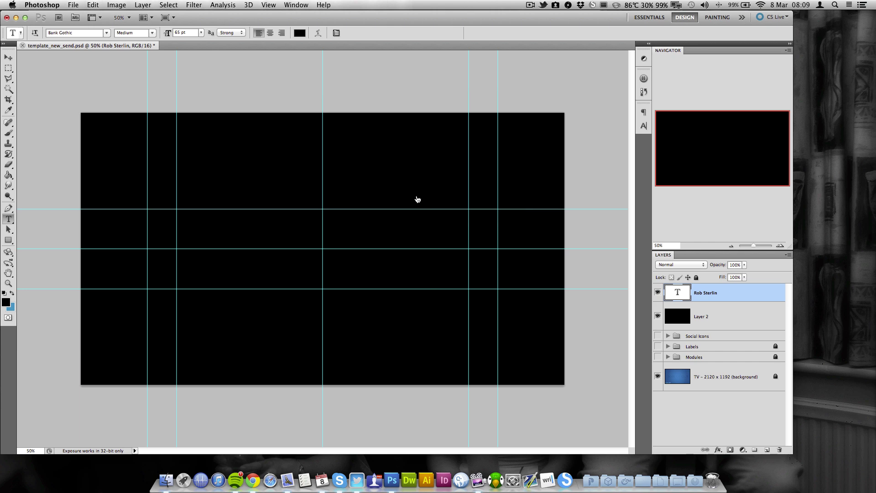
key("super+s")
key("i")
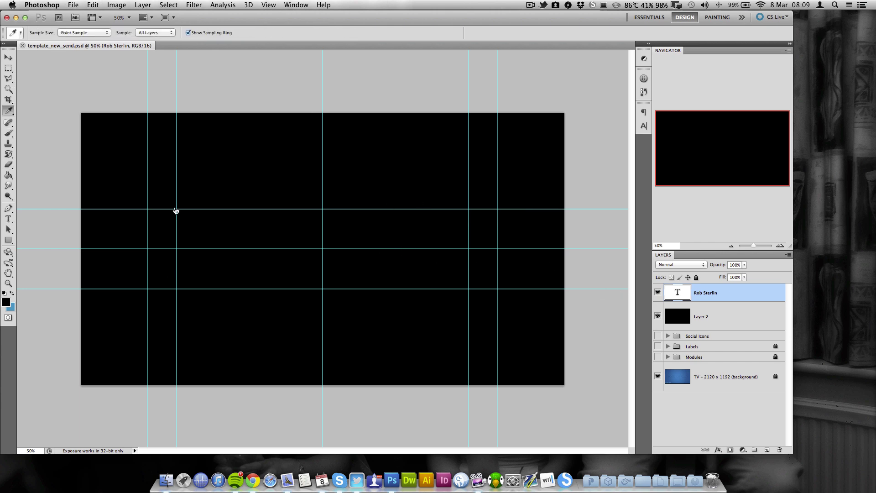
key("t")
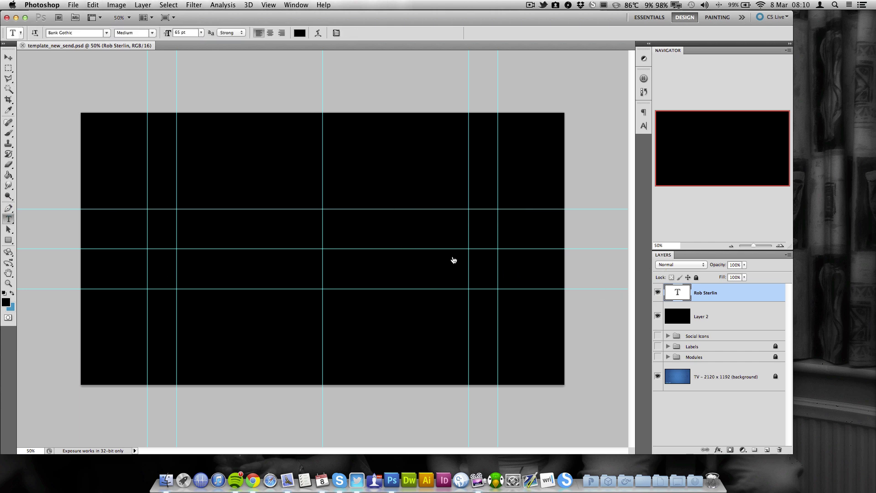
left_click(230, 247)
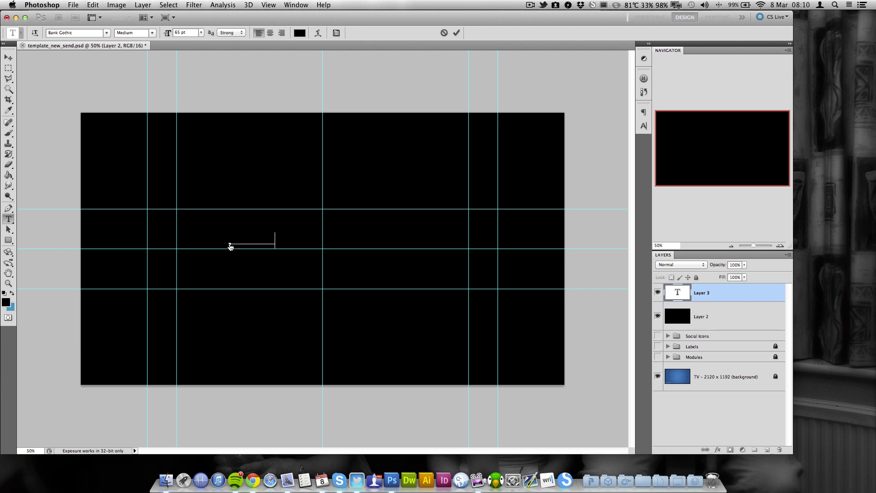
type("ON")
Make the caption text white and move it just below the canvas centre
key("super+a")
left_click(299, 33)
left_click(558, 139)
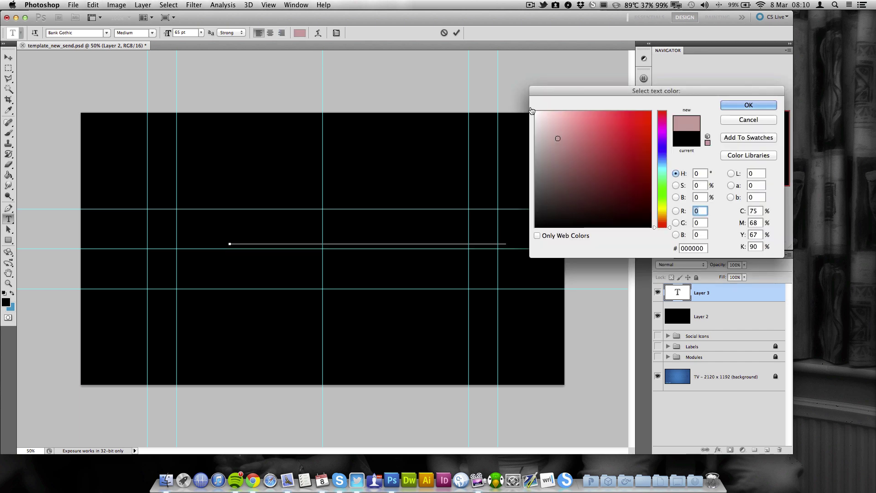
left_click(532, 111)
key("Return")
left_click(8, 58)
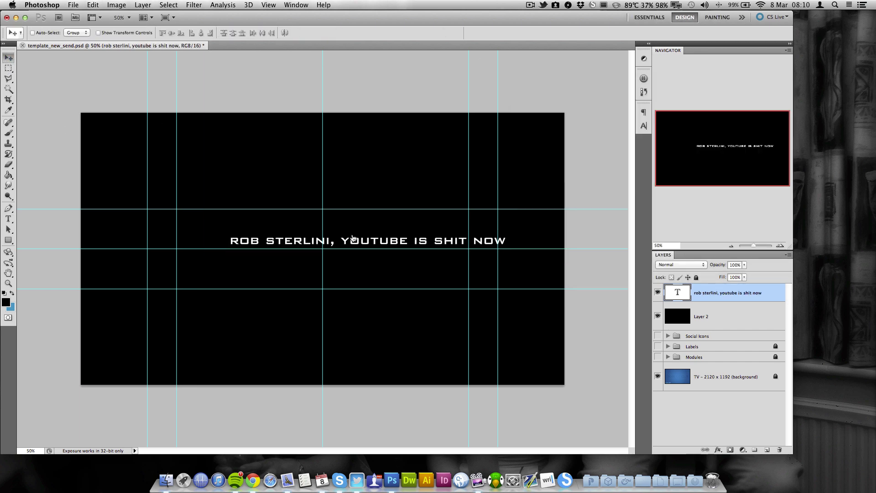
left_click_drag(353, 238, 310, 286)
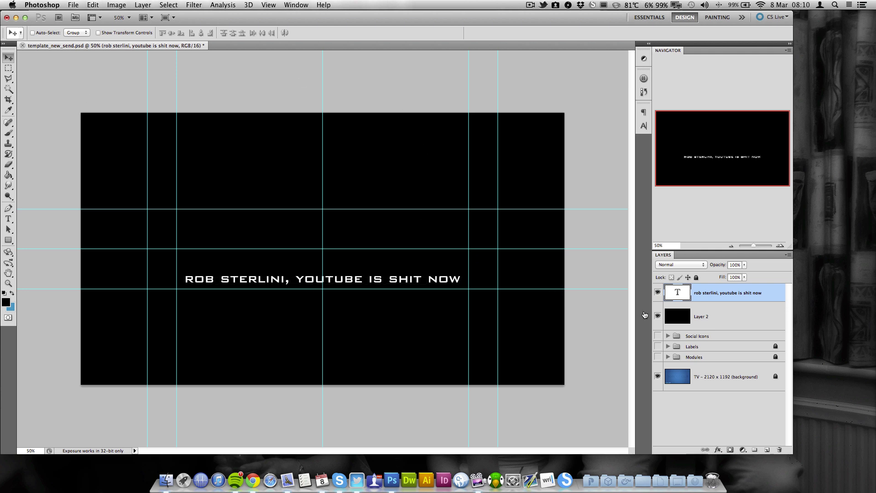
Fill a new Layer 3 with black, then hide Layer 3, the caption and Layer 2
left_click(9, 177)
left_click(50, 185)
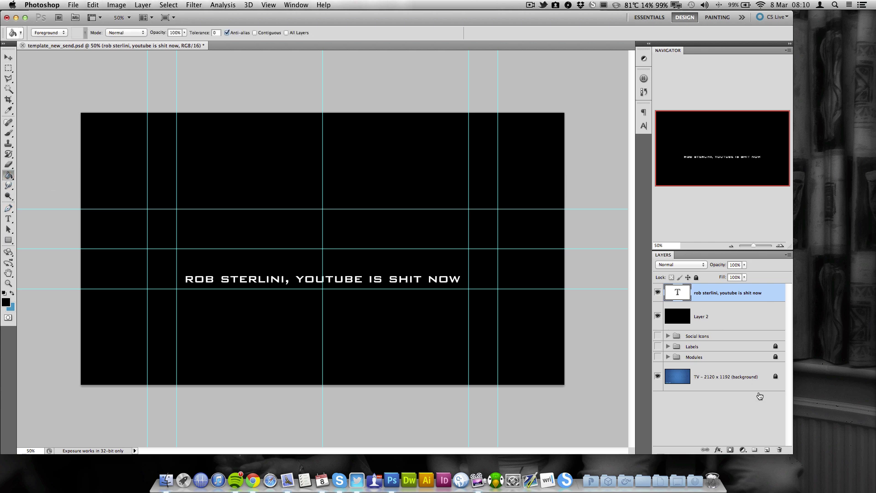
left_click(759, 450)
left_click(395, 155)
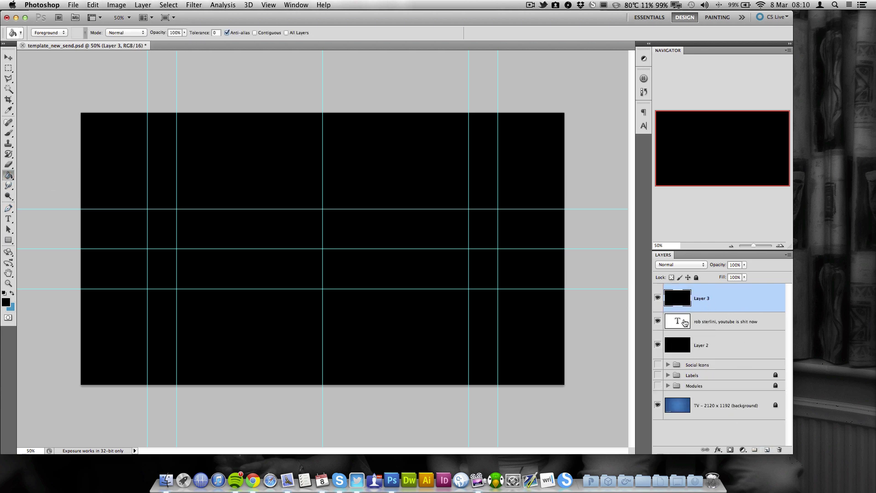
mouse_move(657, 297)
left_mouse_down()
mouse_move(658, 345)
mouse_move(660, 305)
left_mouse_up()
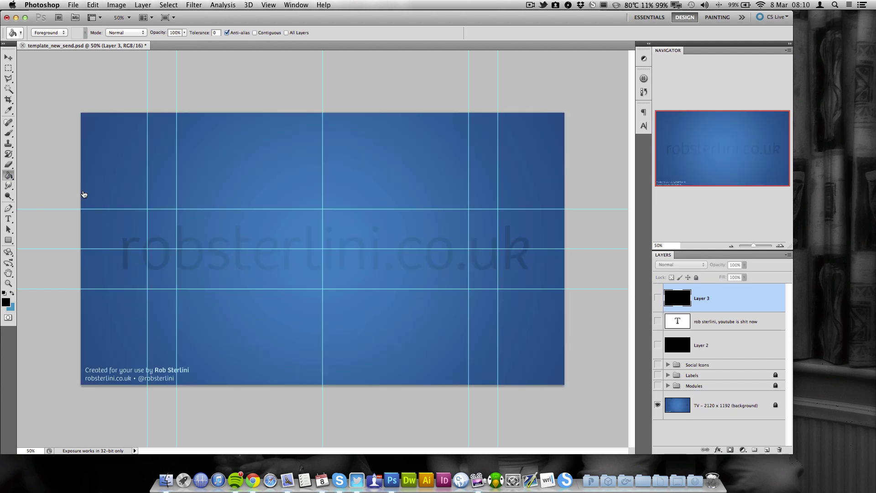
Duplicate the blue background above Social Icons and fully lock the original
left_click(740, 413)
double_click(751, 406)
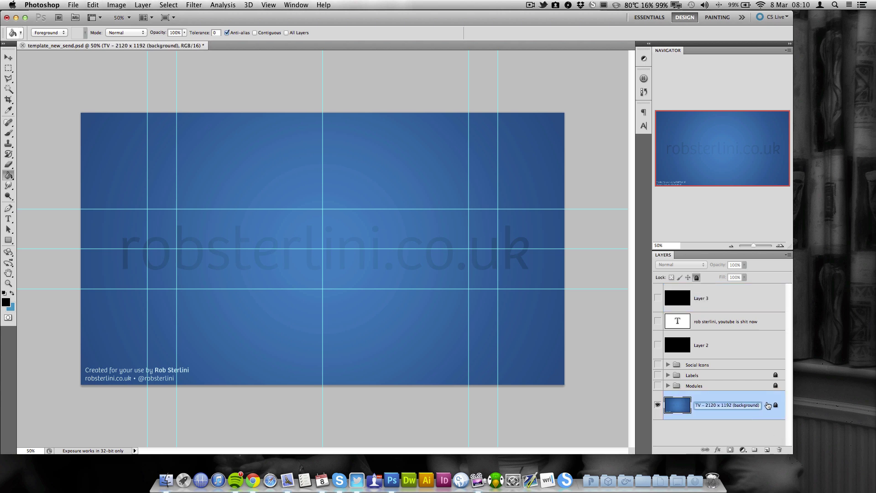
key("Return")
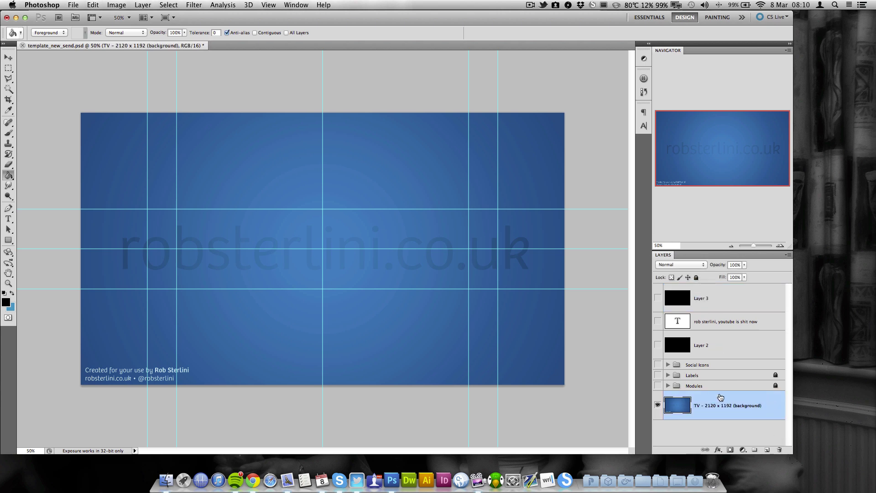
left_click_drag(722, 401, 722, 363, "alt")
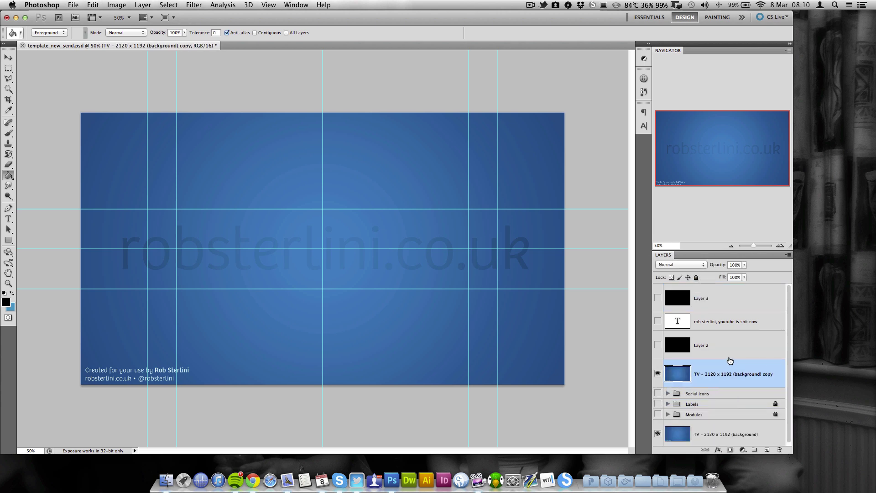
left_click(729, 432)
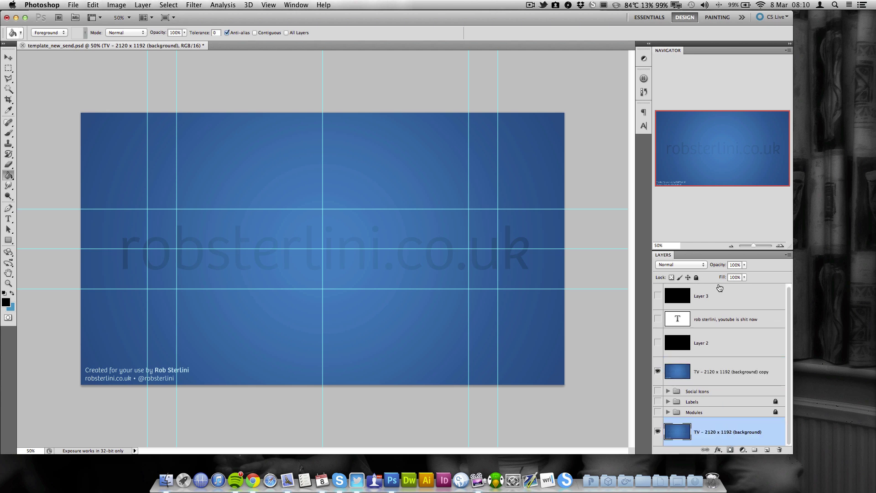
left_click(697, 277)
Mask the background copy to the Magic Wand selection of Desktop min & mobile
left_click(8, 67)
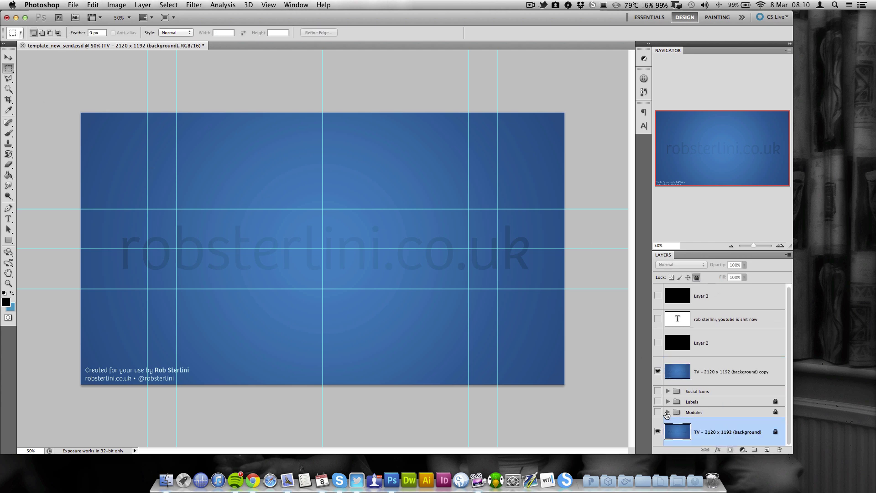
left_click(667, 413)
scroll(716, 409, "down", 2)
left_click(722, 397)
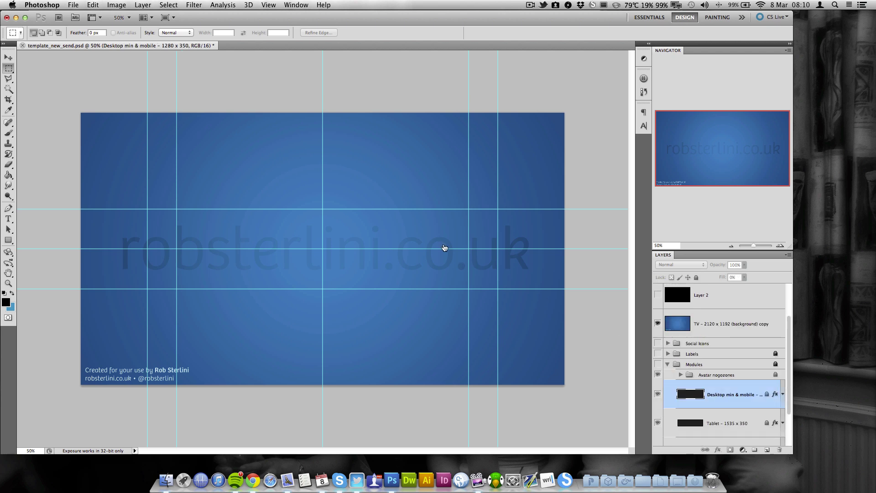
left_click(9, 89)
left_click(223, 223)
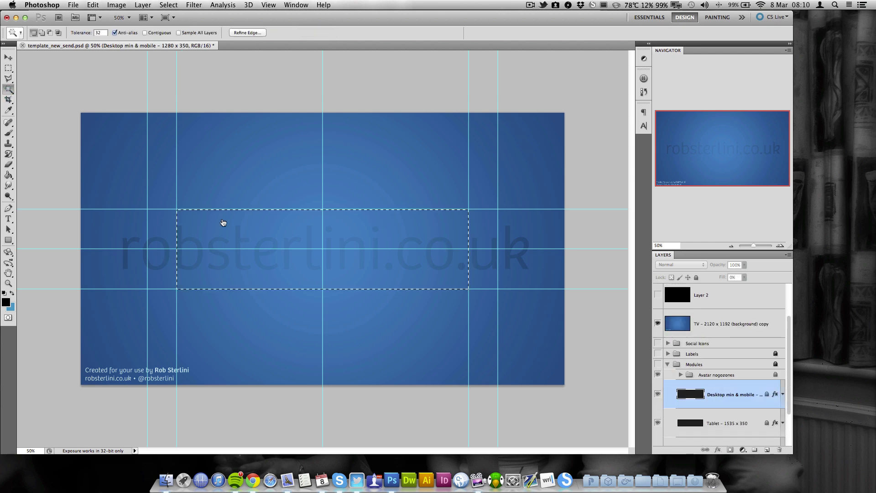
left_click(713, 319)
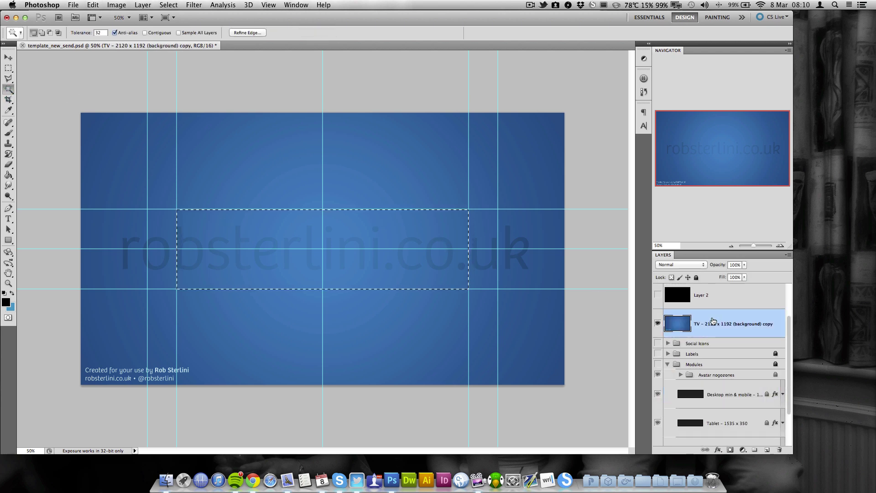
left_click(730, 450)
left_click_drag(751, 320, 711, 328)
Move the masked background copy to the top, make it a smart object, and rasterize it
left_click_drag(762, 345, 760, 295)
right_click(759, 324)
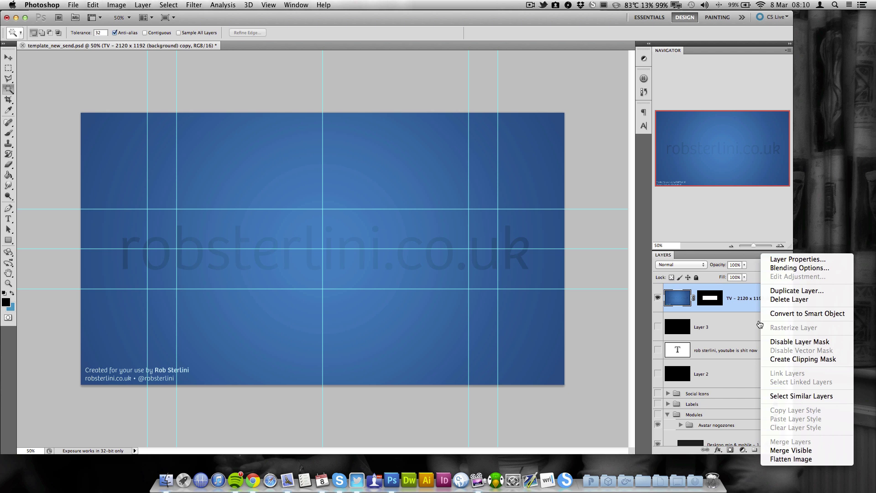
left_click(746, 299)
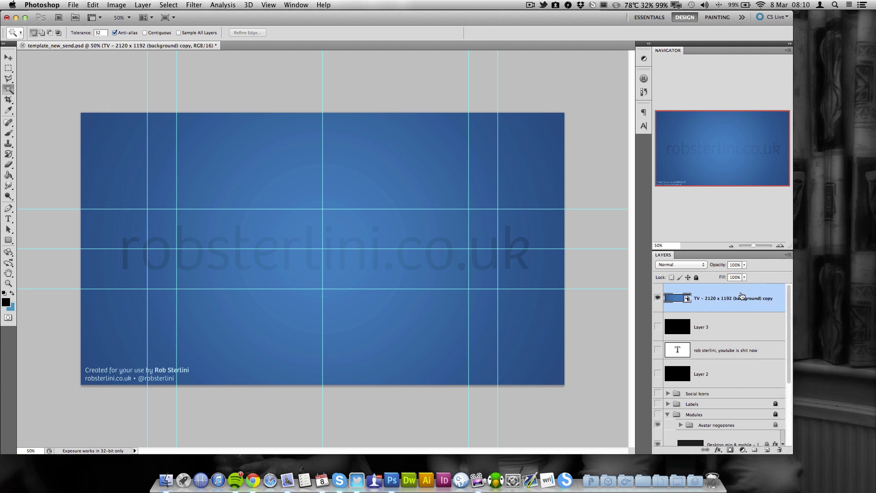
right_click(739, 300)
left_click(728, 309)
left_click(709, 299)
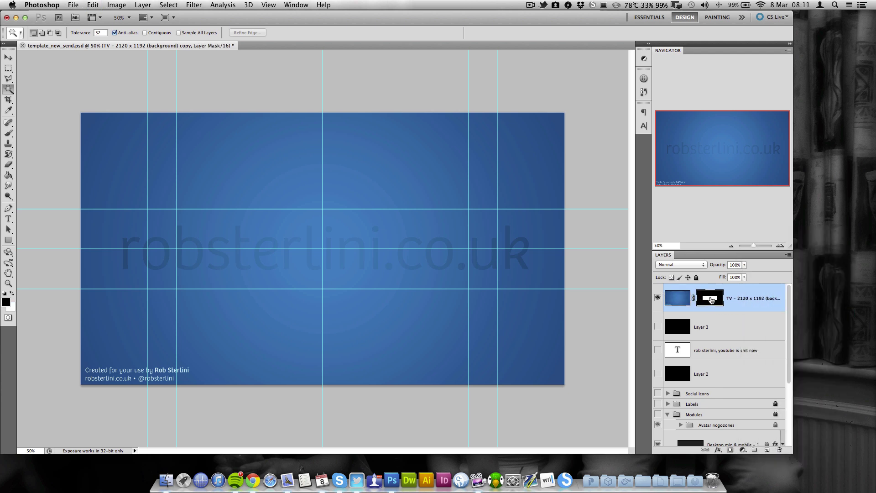
right_click(755, 299)
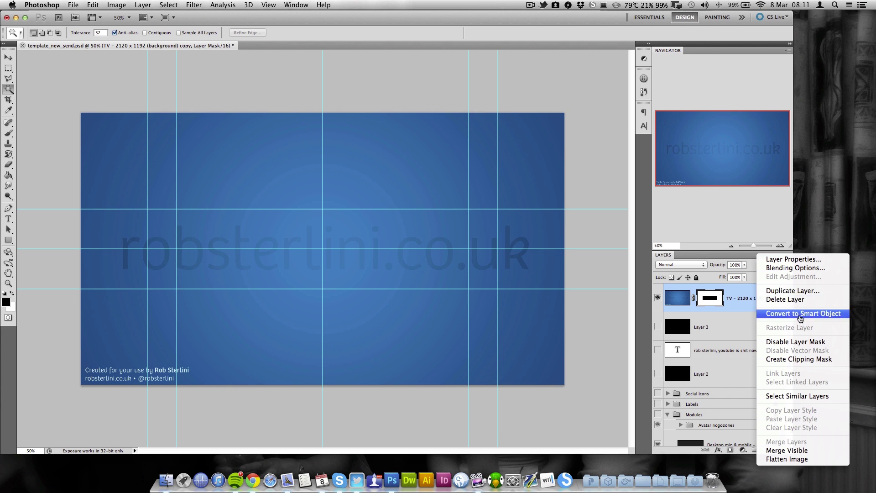
left_click(752, 300)
right_click(750, 294)
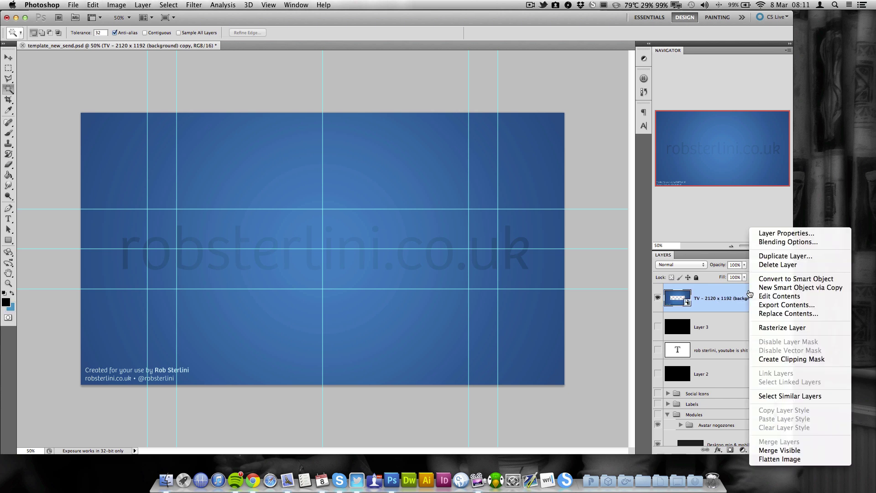
left_click(792, 327)
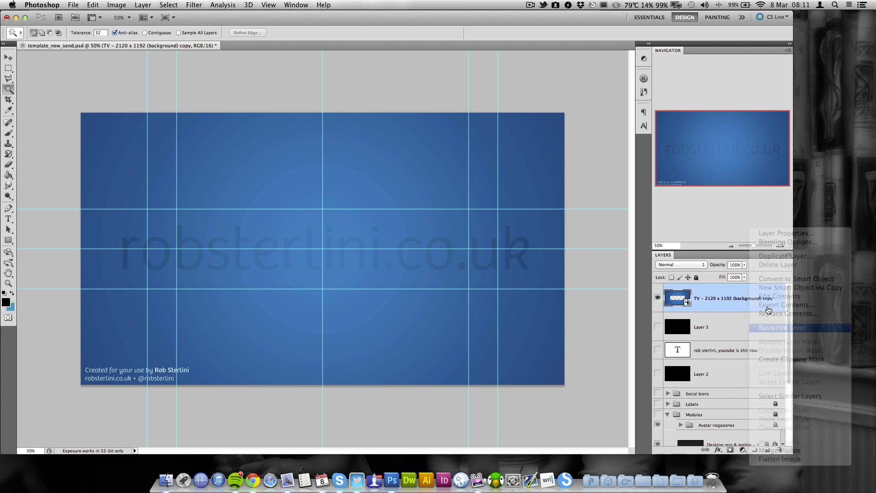
Rename the layer to 'Template Checker (all devices)'
double_click(740, 300)
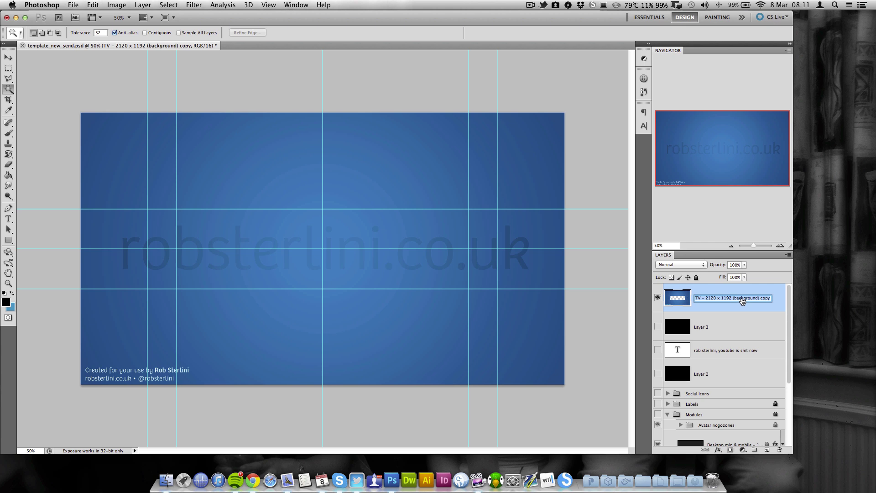
type("Template Checker (all devices)")
key("Return")
Duplicate the checker layer and select a full-width band between the middle guides
left_click_drag(771, 308, 751, 318)
key("super+t")
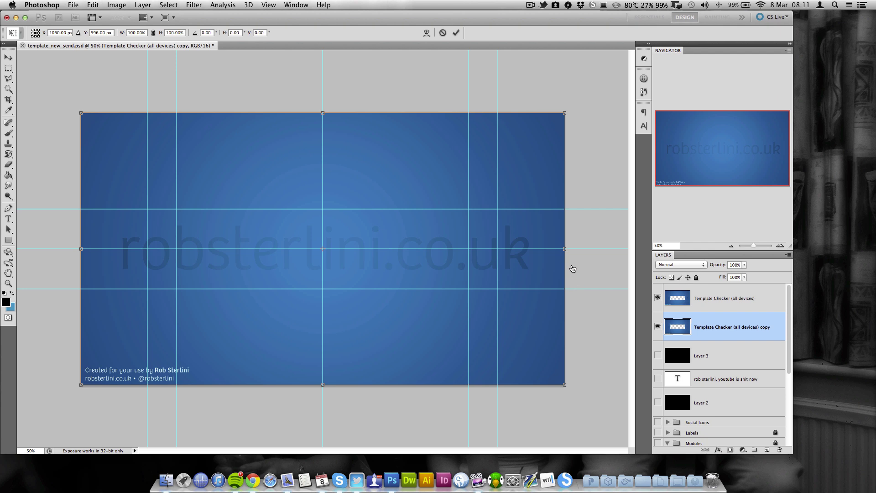
key("Return")
key("w")
left_click(8, 67)
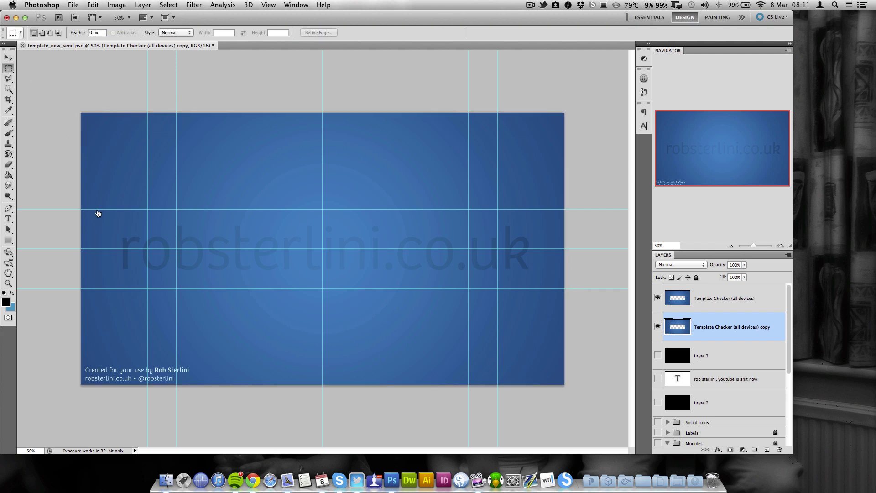
left_click_drag(67, 274, 272, 238)
left_click_drag(340, 239, 559, 209)
left_click_drag(581, 277, 54, 210)
left_click_drag(360, 285, 603, 300)
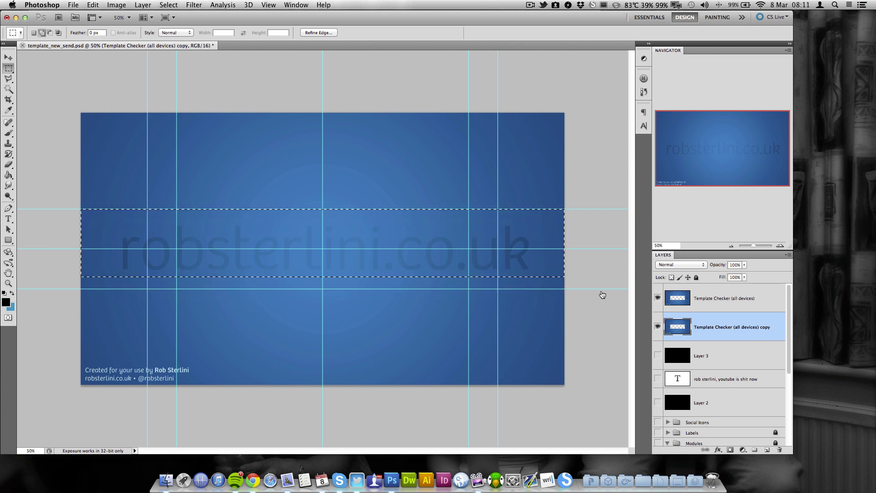
Mask the duplicate to the selected band and convert it to a smart object
left_click(731, 449)
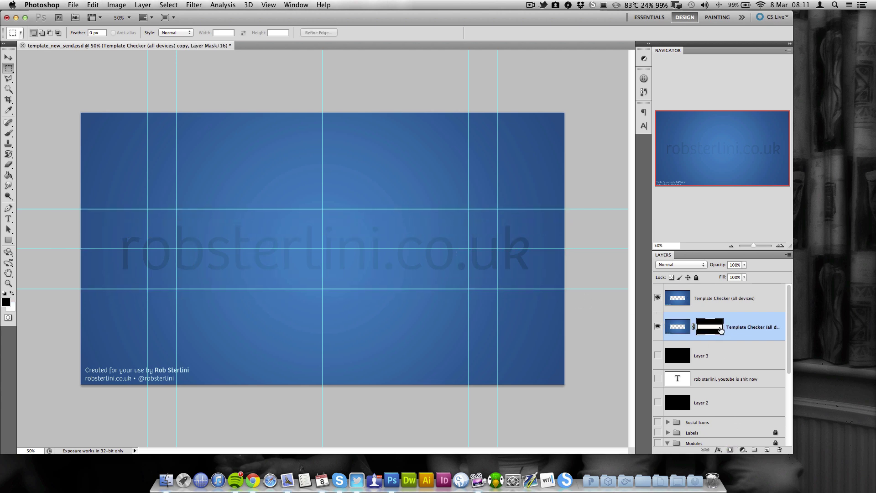
right_click(750, 328)
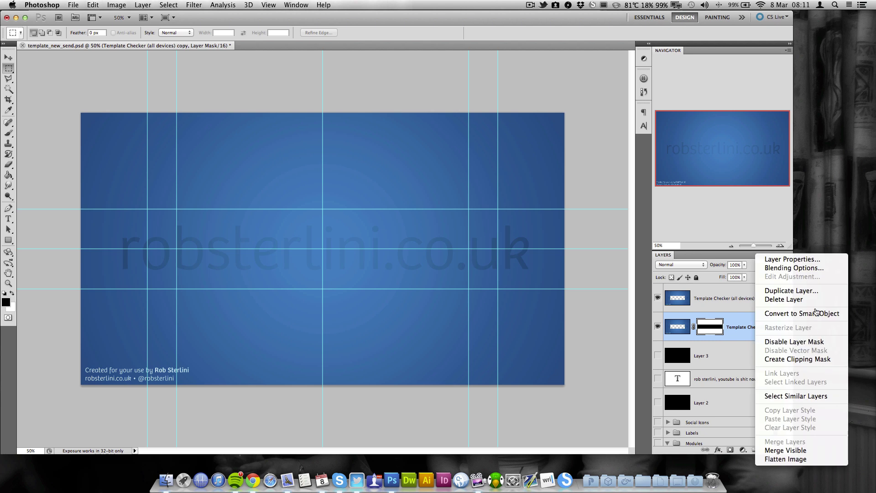
left_click(750, 328)
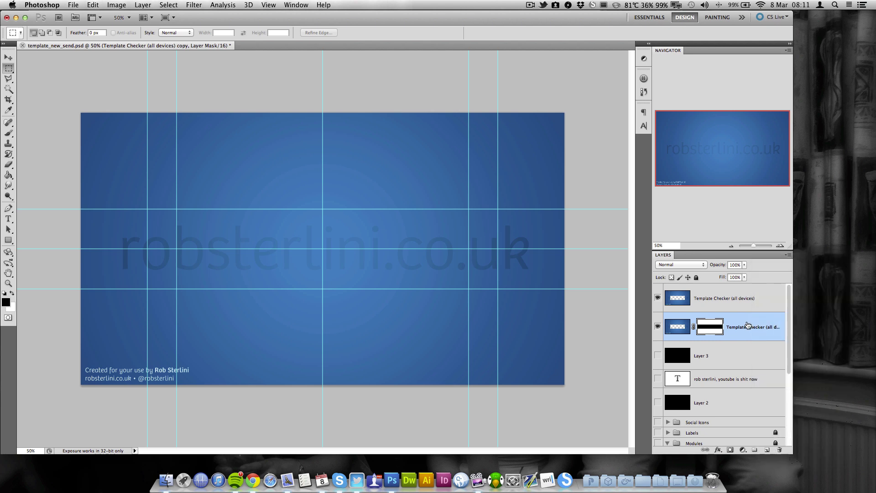
right_click(747, 325)
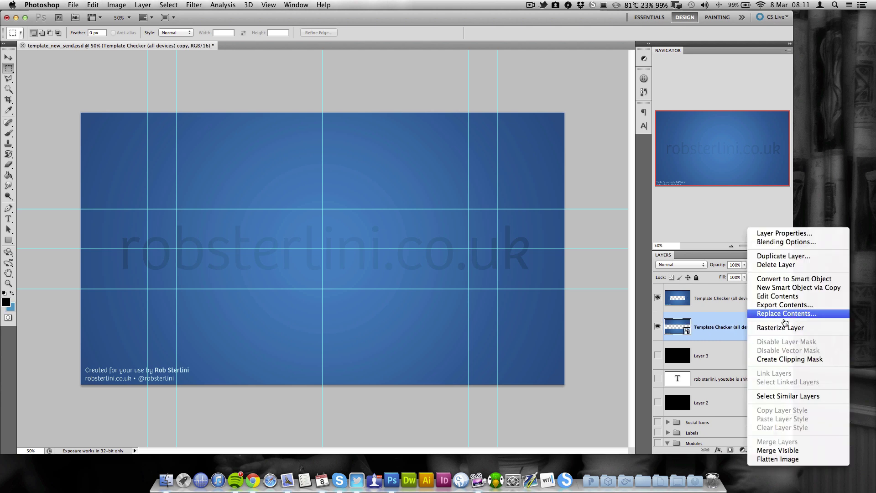
left_click(749, 332)
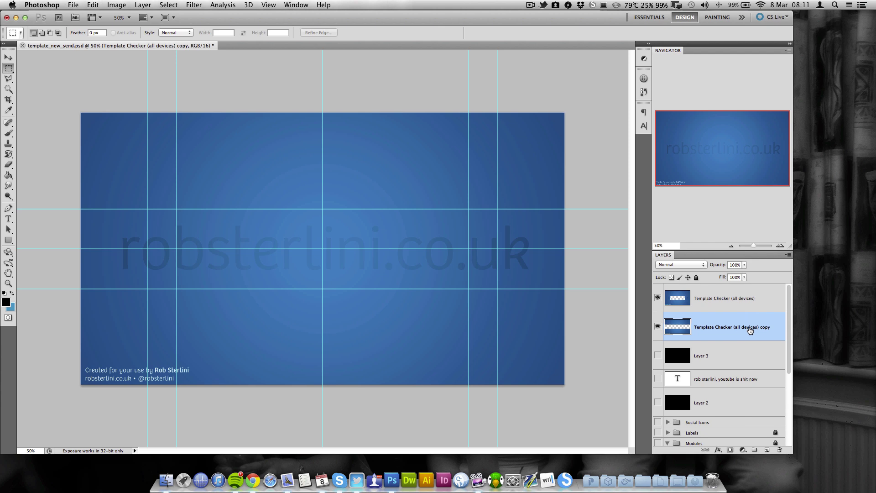
Rename the duplicate to 'Template Checker (wide devices)'
double_click(749, 329)
key("BackSpace")
key("BackSpace")
type("wide")
key("Return")
Show the black bar, text and Layer 2 layers, and delete Layer 3
left_click(657, 355)
left_click(658, 402)
left_click(658, 379)
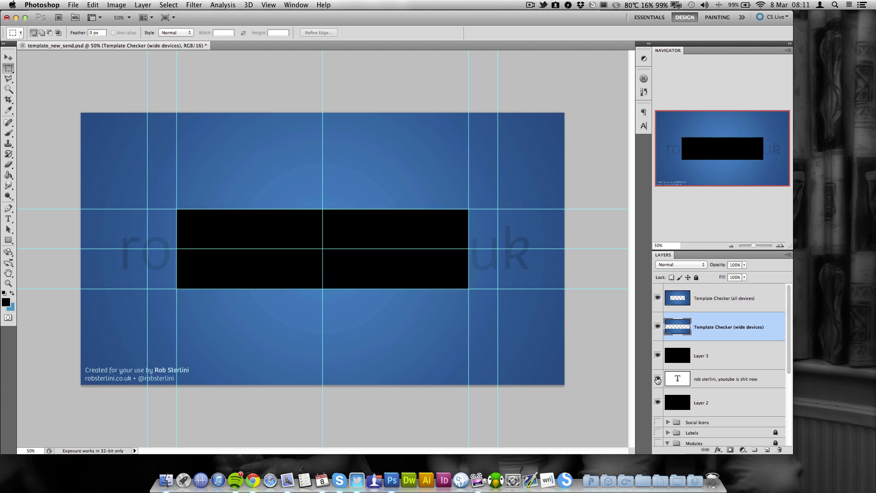
left_click(722, 355)
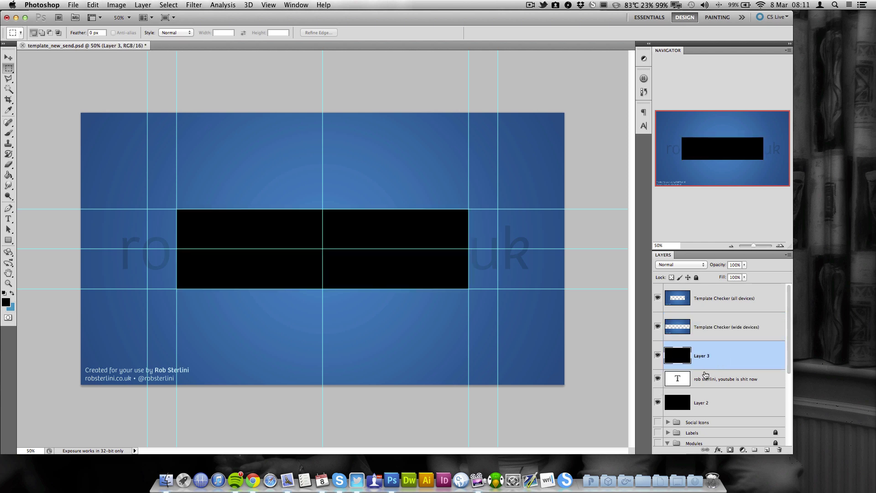
key("Delete")
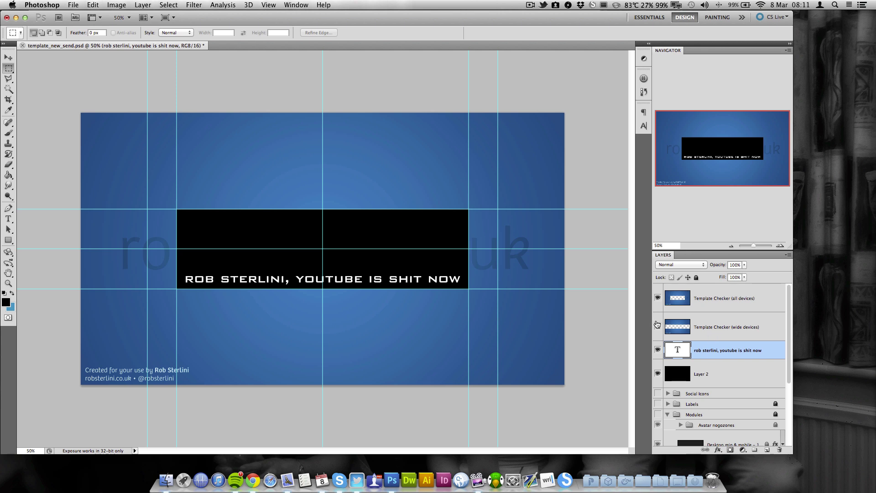
Toggle the all-devices and wide-devices checker layers to compare, ending with both visible
left_click(658, 299)
left_click(658, 299)
left_click(658, 299)
left_click(658, 299)
left_click(693, 299)
left_click(657, 298)
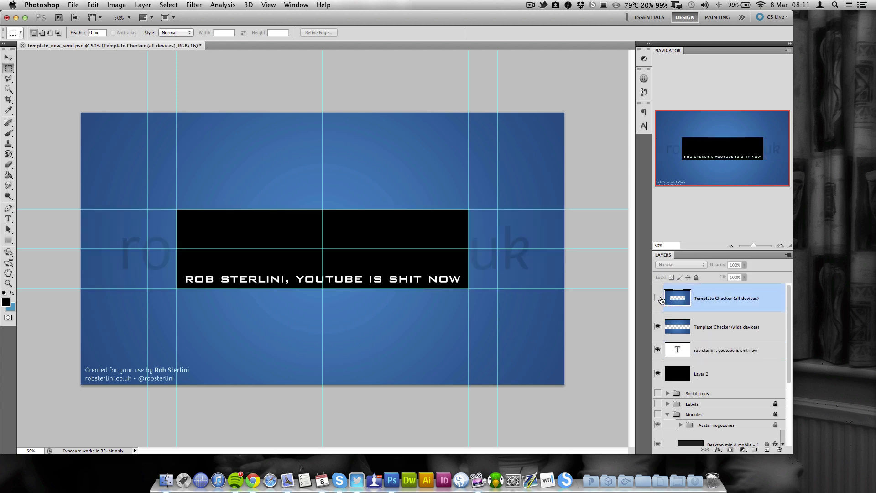
left_click(657, 327)
left_click(658, 298)
left_click(657, 299)
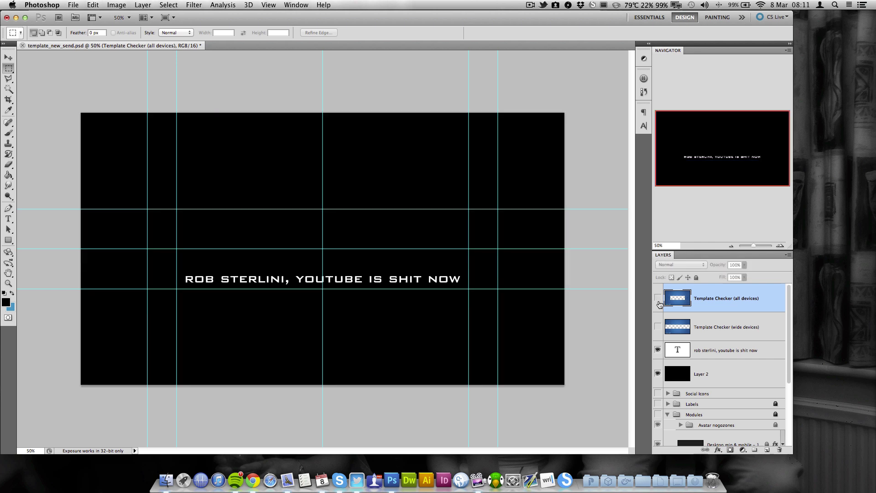
left_click(658, 327)
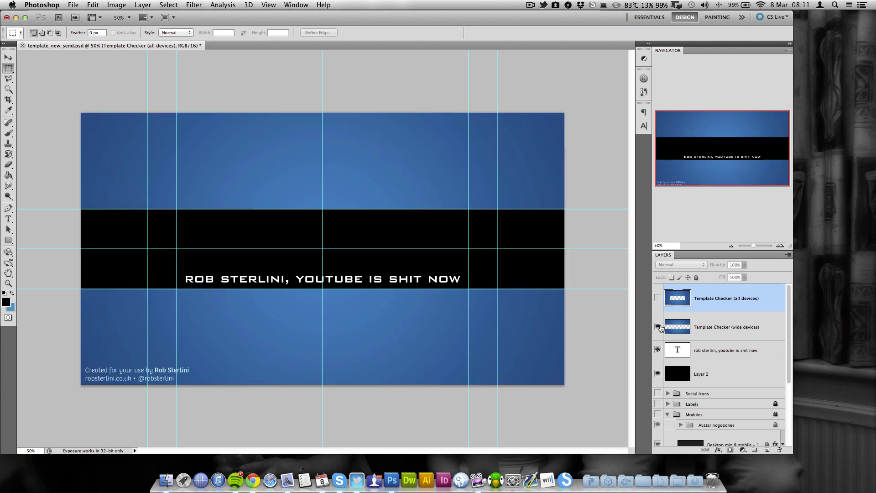
left_click(658, 326)
left_click(679, 321)
left_click(708, 298, "shift")
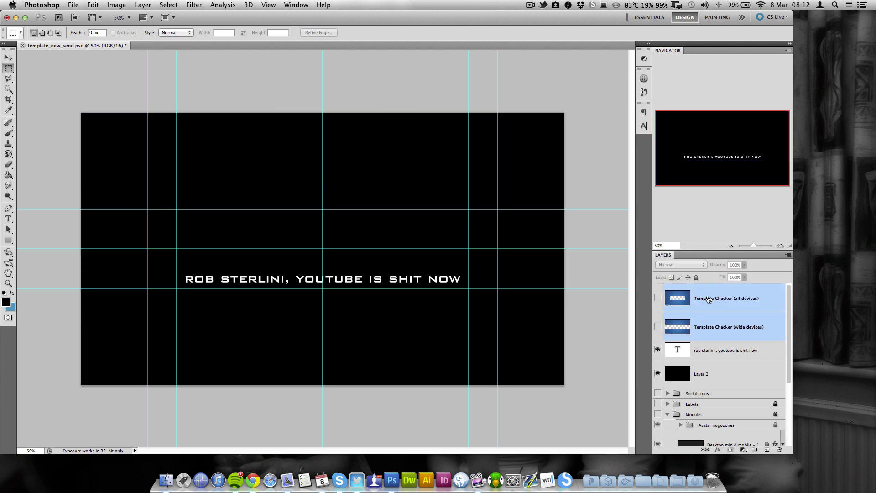
left_click_drag(658, 299, 658, 327)
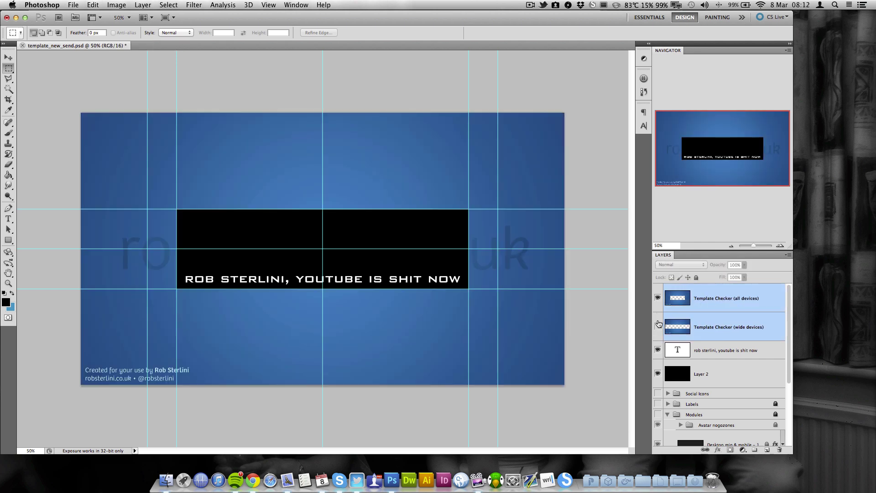
Apply Lock All to both Template Checker layers
left_click(708, 327)
left_click(696, 278)
left_click(711, 303)
left_click(697, 277)
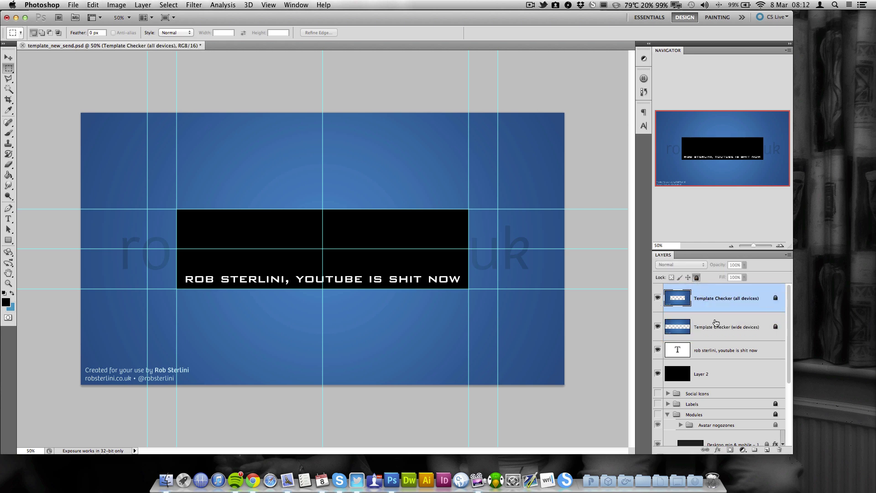
Group the two checker layers as 'Template checker' and lock the group
left_click(721, 320, "shift")
key("ctrl+g")
double_click(720, 289)
type("T")
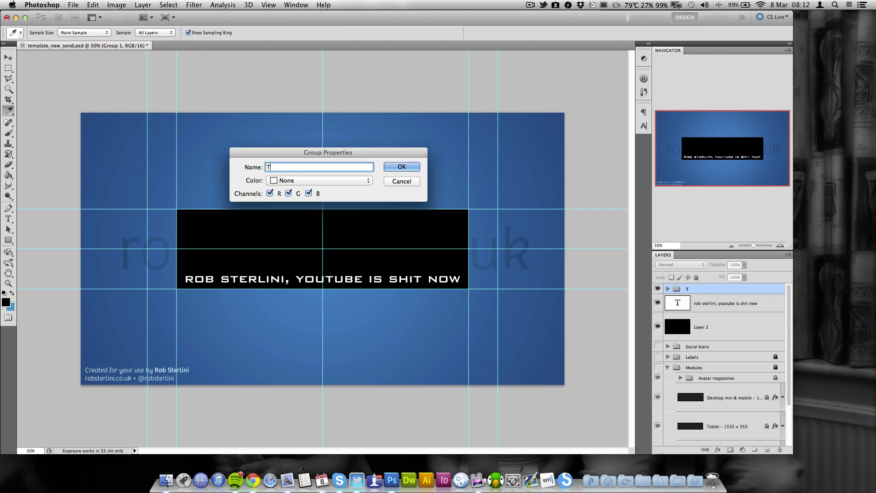
type("emplate checker")
key("Return")
left_click(696, 278)
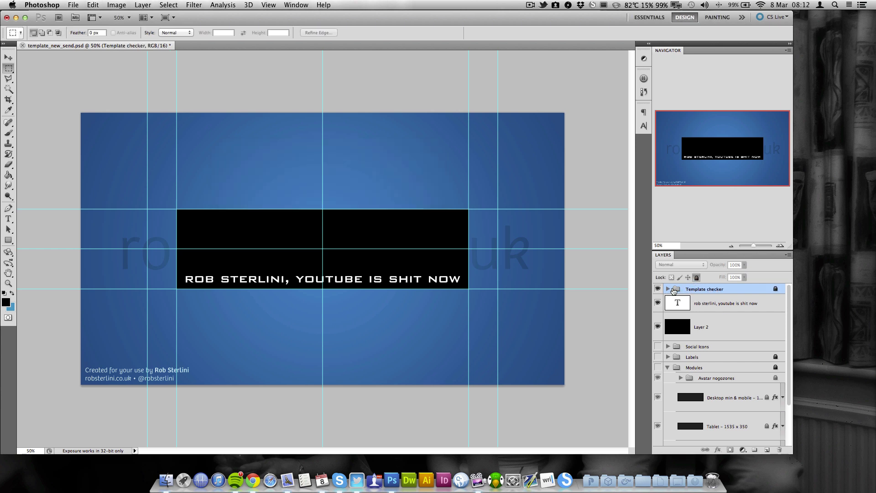
Expand the group, toggle the all-devices checker off and on, then collapse it
left_click(668, 288)
left_click(658, 310)
left_click(658, 309)
left_click(658, 310)
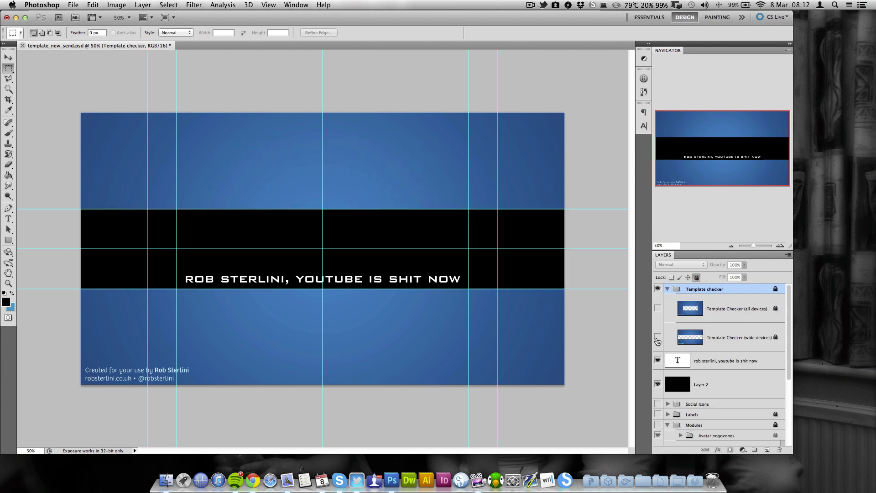
left_click(658, 309)
left_click(668, 288)
Toggle the whole Template checker overlay to compare, leaving it visible over the banner
left_click(658, 289)
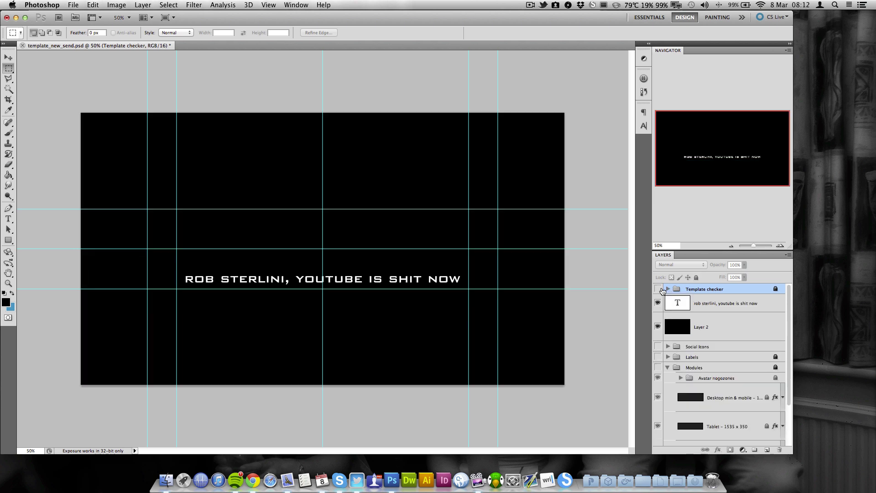
left_click(658, 289)
left_click(658, 289)
left_click(661, 289)
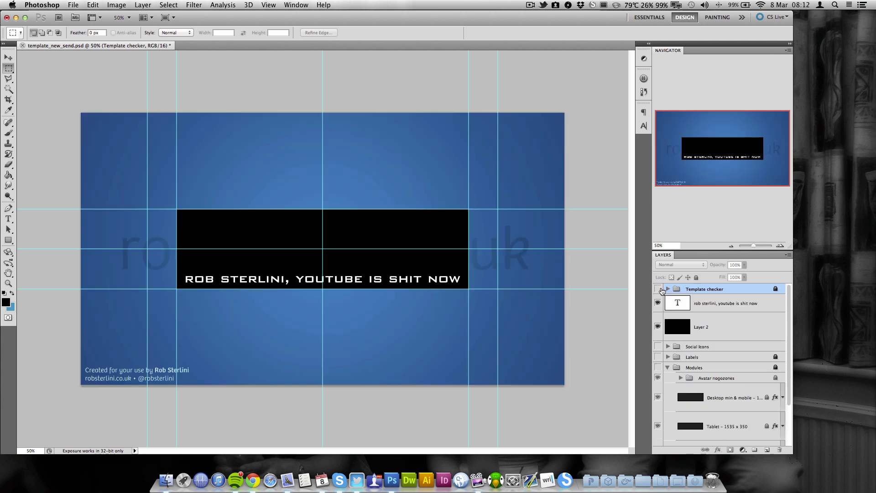
left_click(662, 289)
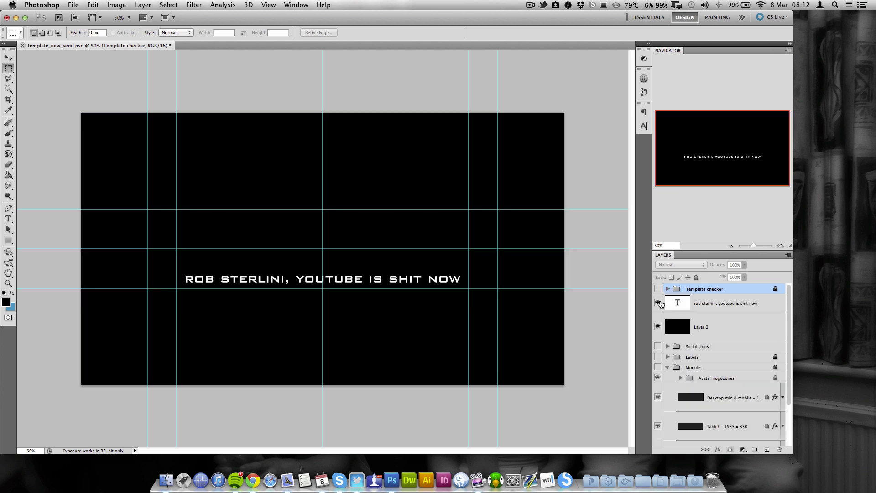
left_click(658, 289)
left_click(667, 288)
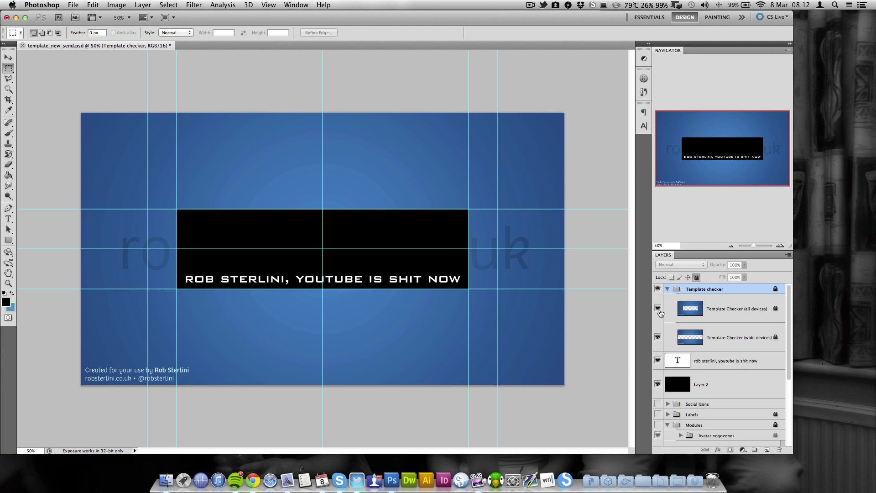
left_click(657, 309)
left_click(657, 309)
left_click(667, 289)
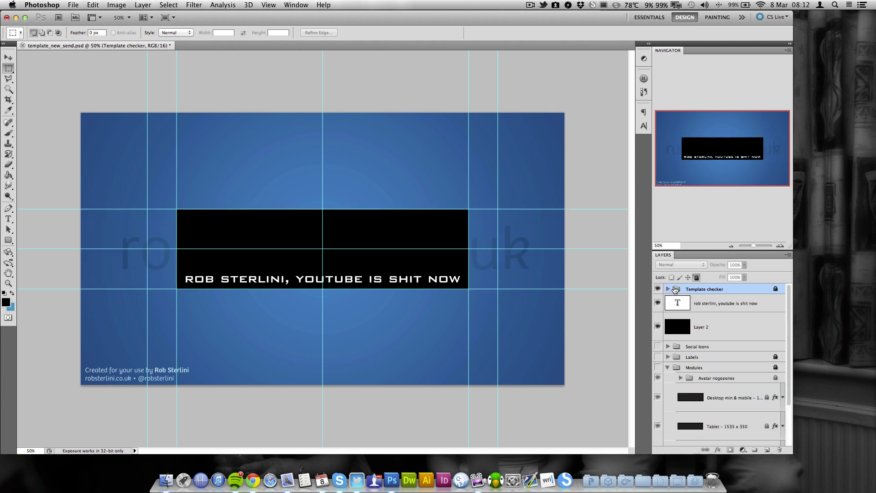
Check the Template checker's colour label options without changing them, then collapse the Modules group
right_click(660, 289)
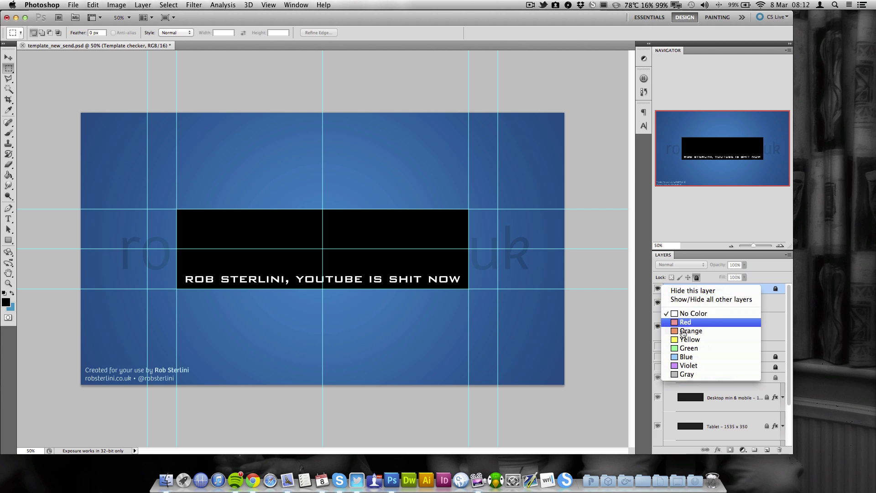
left_click(695, 357)
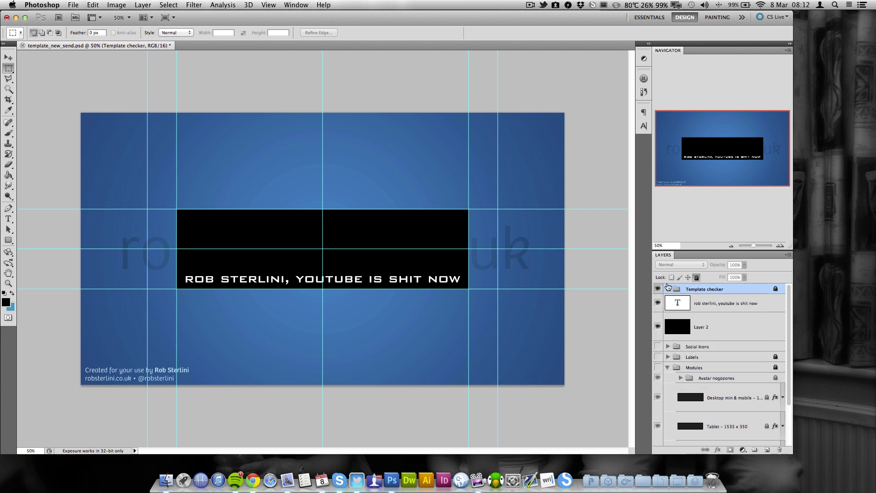
right_click(659, 287)
left_click(690, 352)
scroll(690, 350, "down", 3)
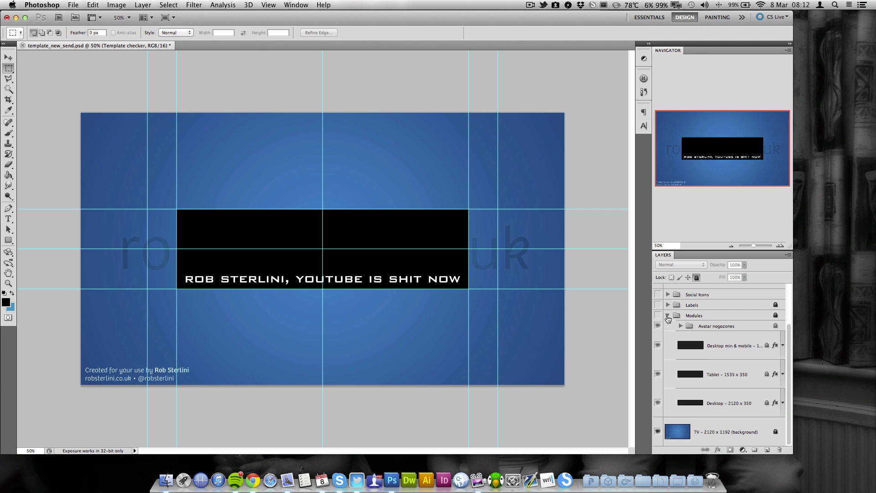
left_click(668, 316)
Give the Labels group a Blue colour label
left_click(698, 359)
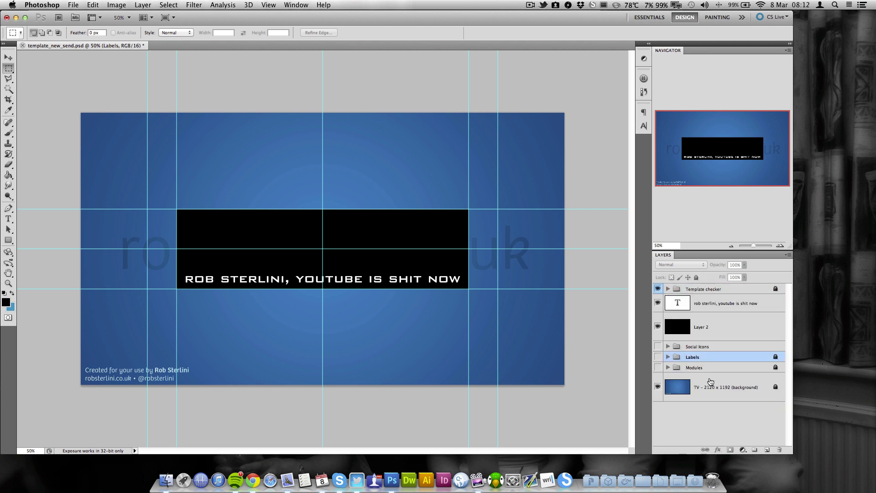
left_click(710, 381, "shift")
right_click(661, 361)
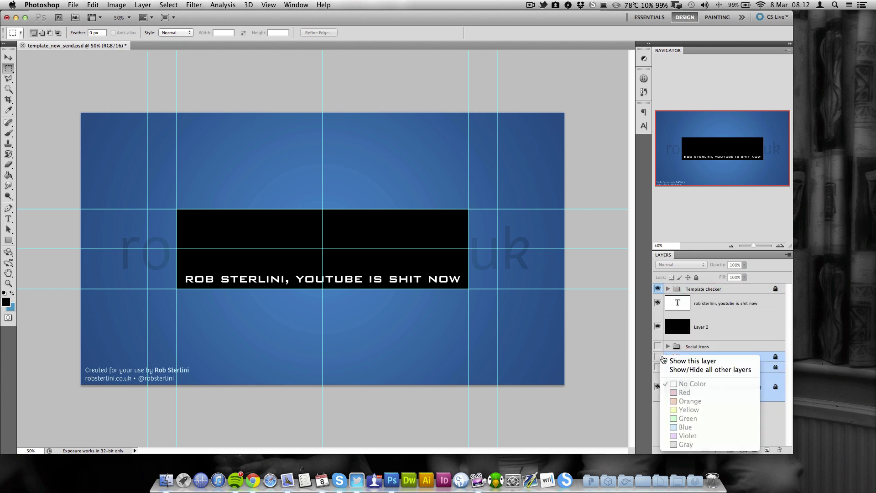
left_click(698, 361)
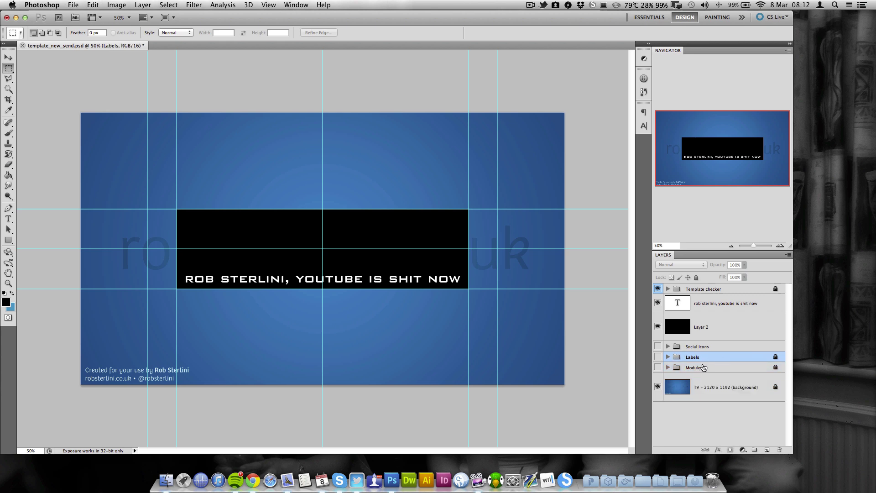
right_click(662, 358)
left_click(685, 426)
Label Modules and the TV background, hide the Social Icons group, and select Layer 2
right_click(662, 370)
left_click(695, 368)
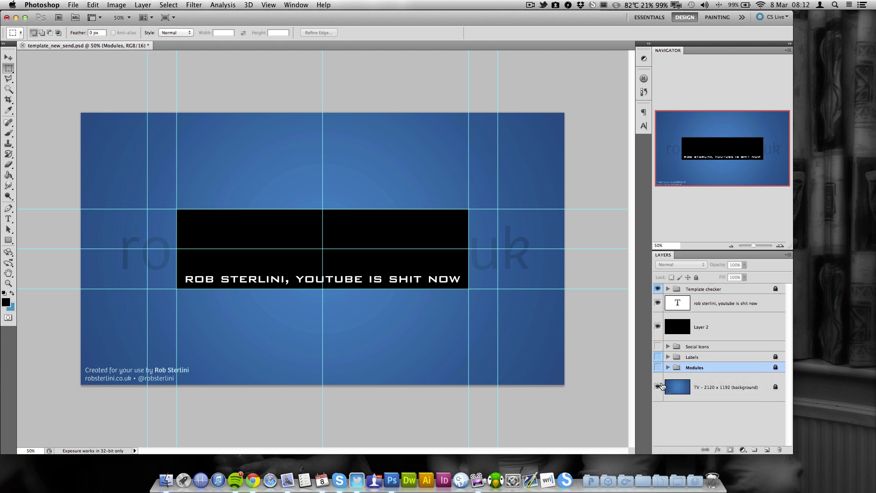
right_click(658, 370)
left_click(671, 384)
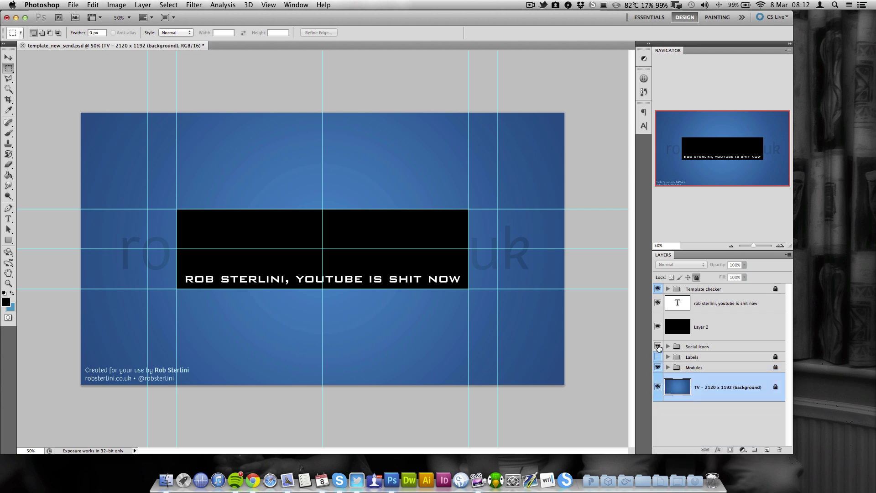
left_click(657, 346)
left_click(727, 324)
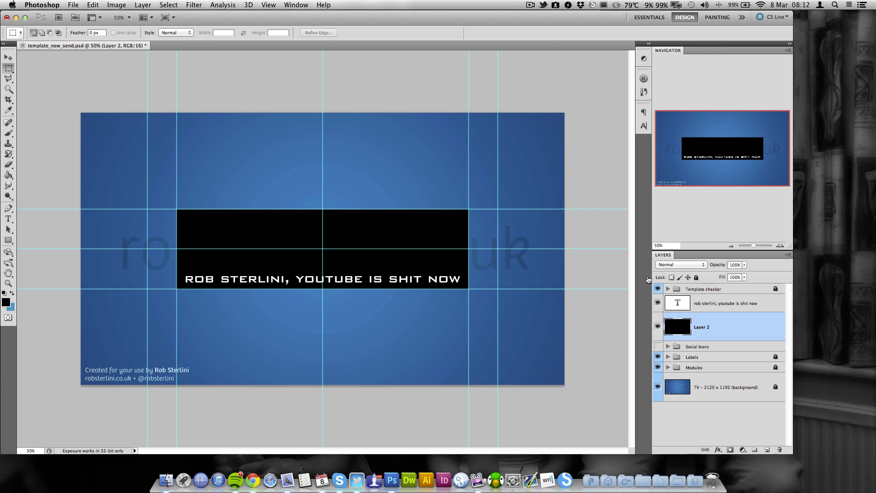
Group the banner text and Layer 2 into a group named 'Project goes here'
left_click(720, 310, "shift")
key("super+g")
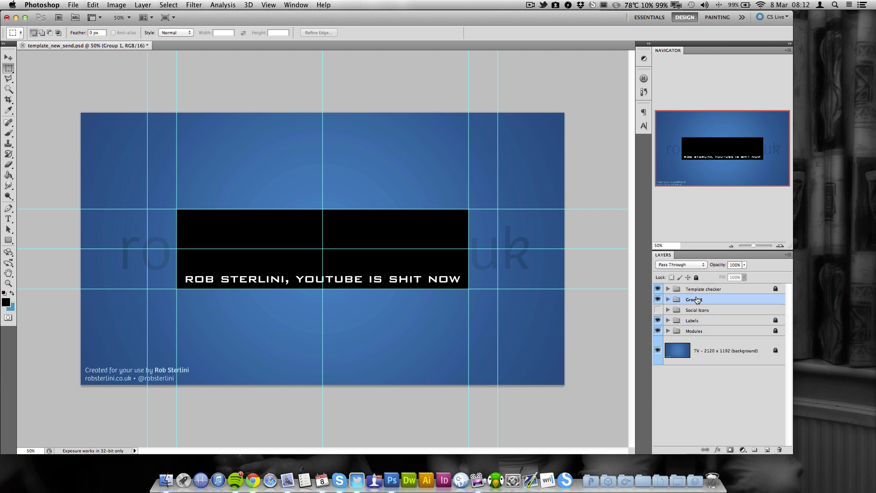
double_click(757, 298)
type("Project goes here")
key("Return")
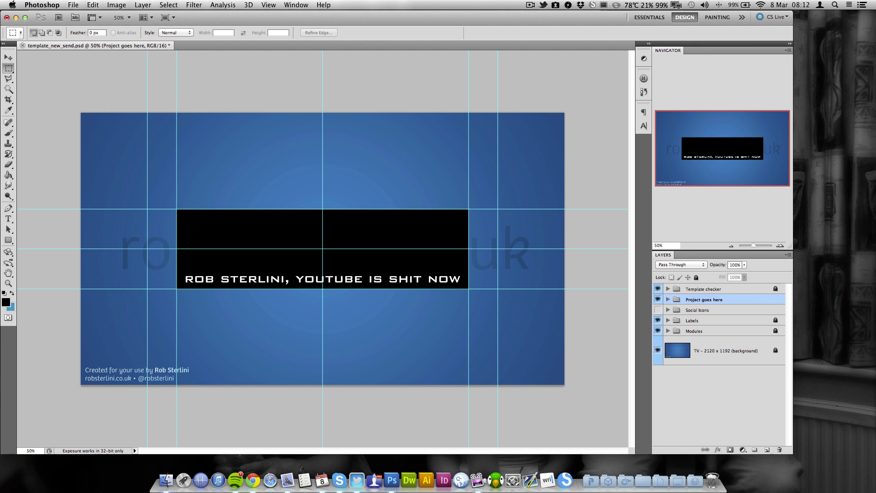
Give the Project goes here group a Red colour label, leaving Social Icons unchanged
right_click(656, 299)
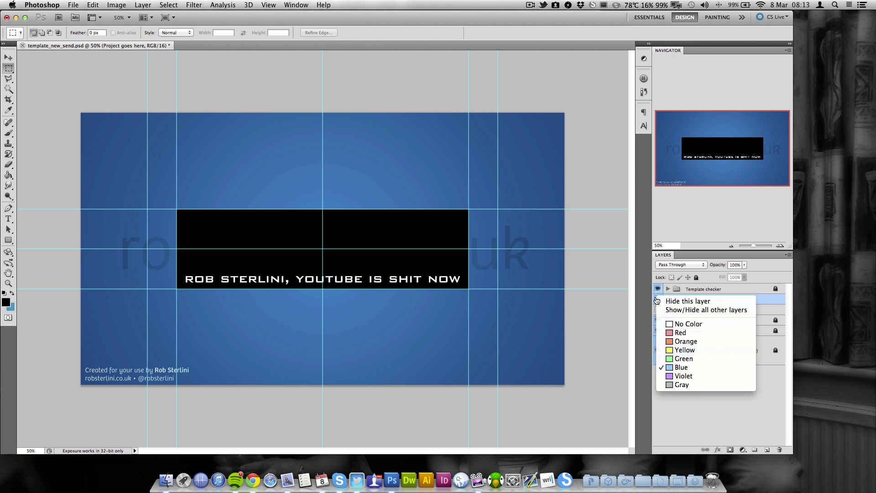
left_click(681, 334)
right_click(656, 311)
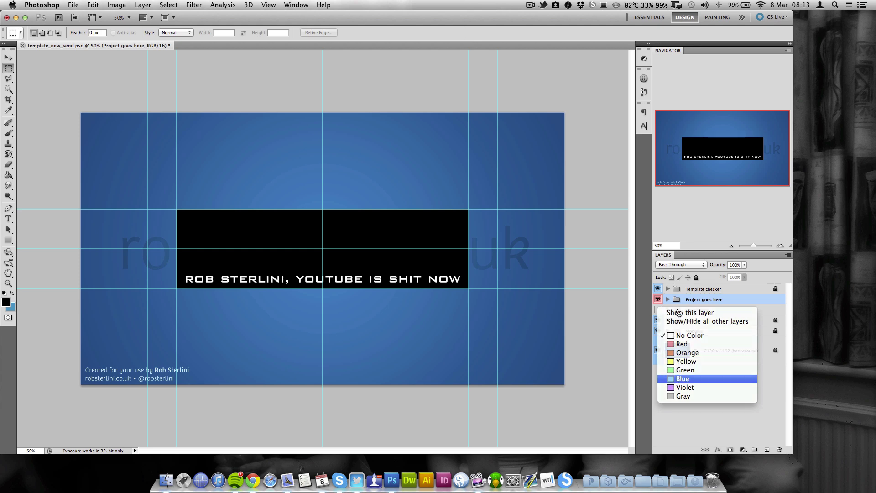
left_click(669, 306)
Compare the banner with Template checker and Project goes here toggled, then open the group's properties
left_click(658, 289)
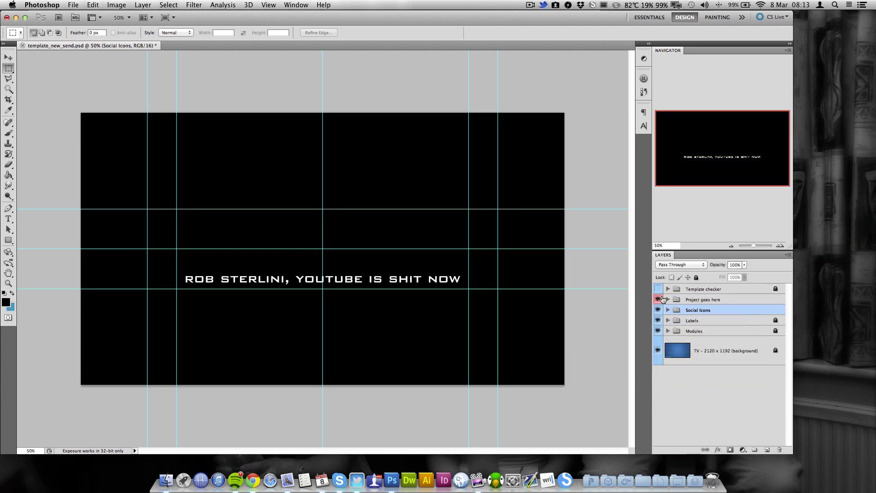
left_click(668, 300)
left_click(658, 301)
left_click(658, 300)
left_click(658, 301)
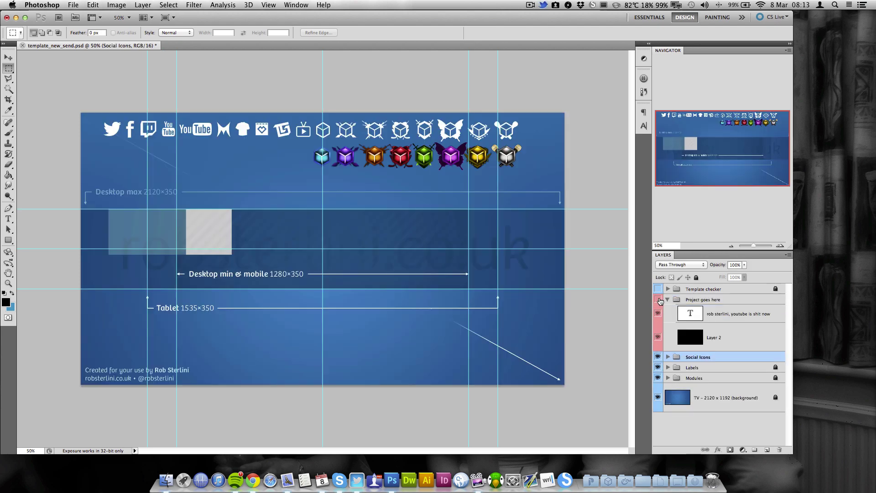
left_click(658, 300)
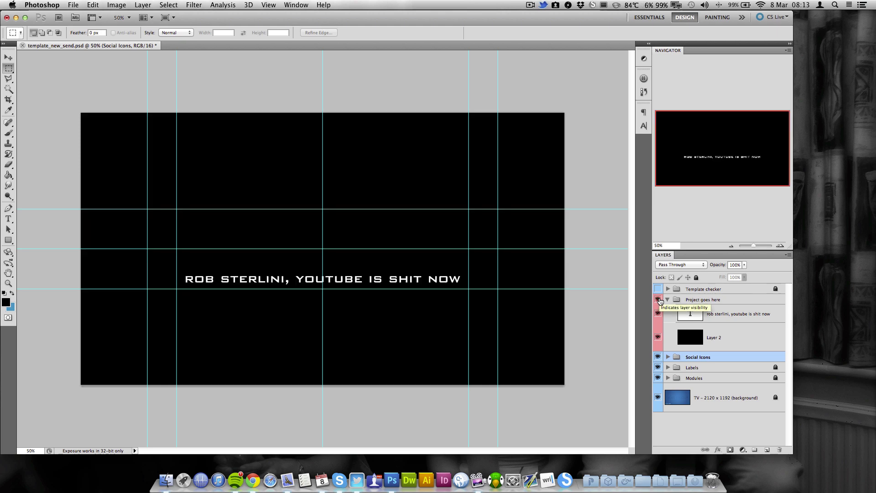
left_click(658, 300)
left_click(658, 301)
left_click(658, 289)
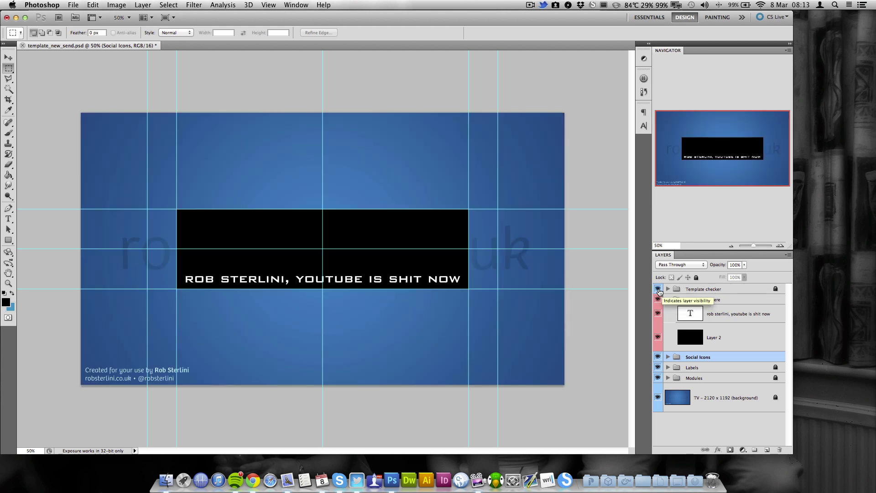
left_click(658, 289)
left_click(720, 316)
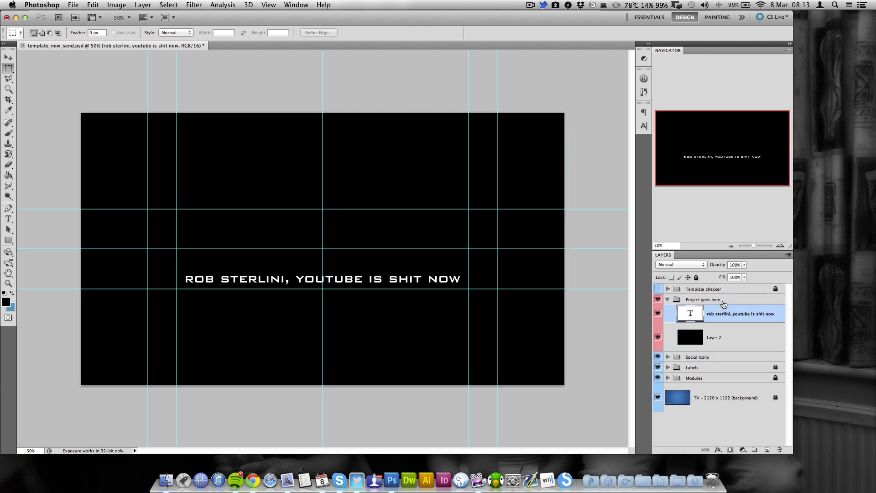
double_click(723, 300)
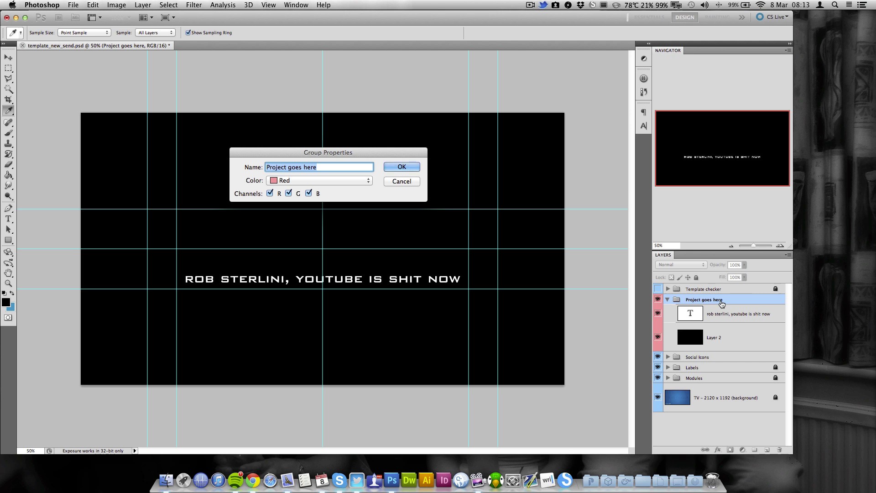
Export the banner via Save for Web as PNG-24, named tutorialbollocks.png on the Desktop
left_click(389, 181)
key("m")
left_click(58, 4)
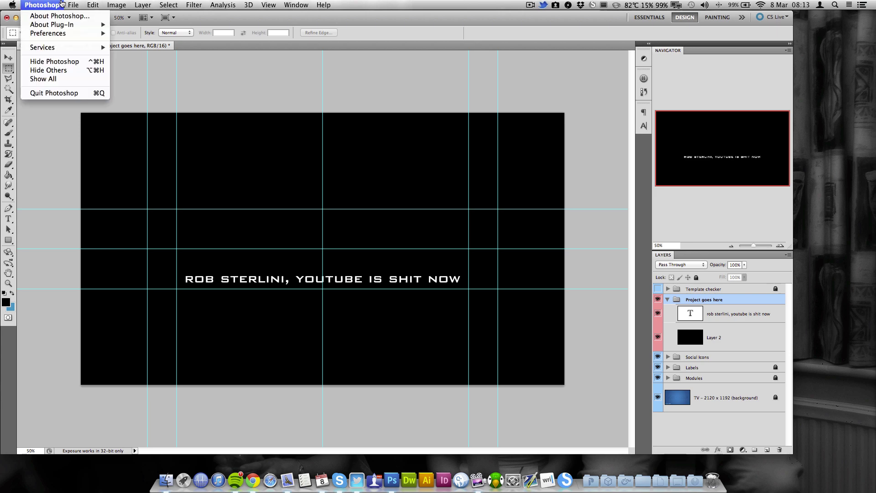
mouse_move(71, 5)
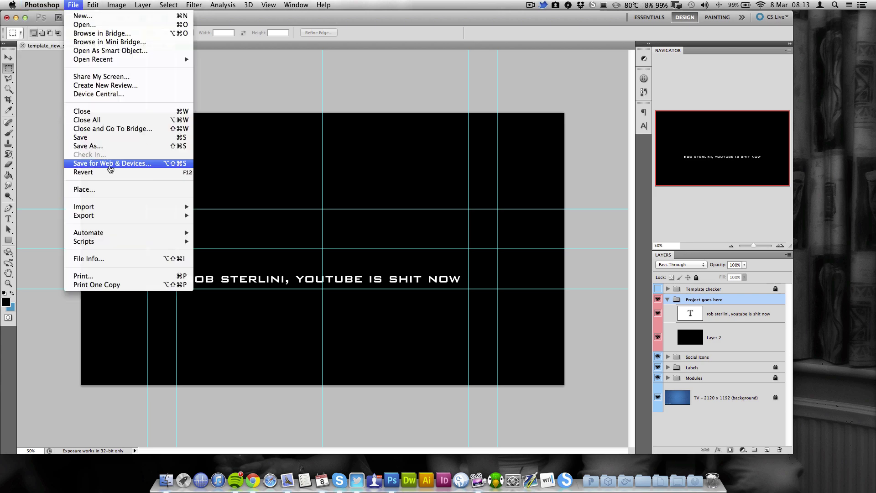
left_click(110, 163)
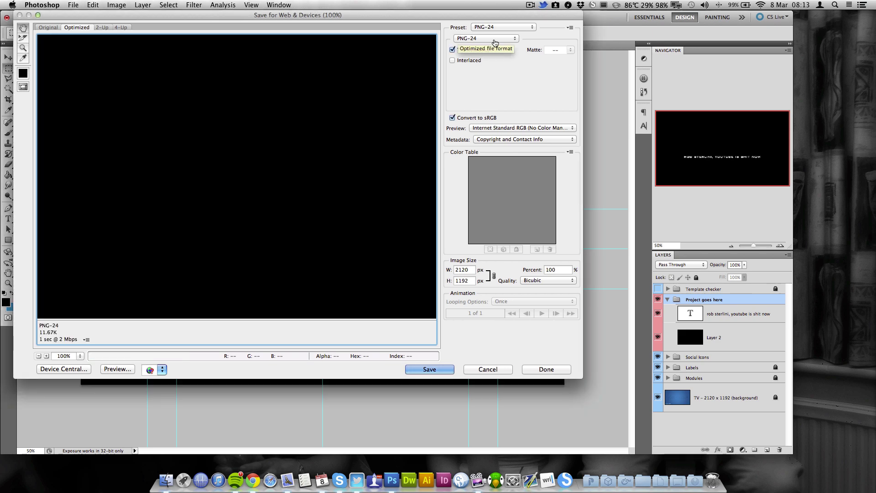
left_click(430, 369)
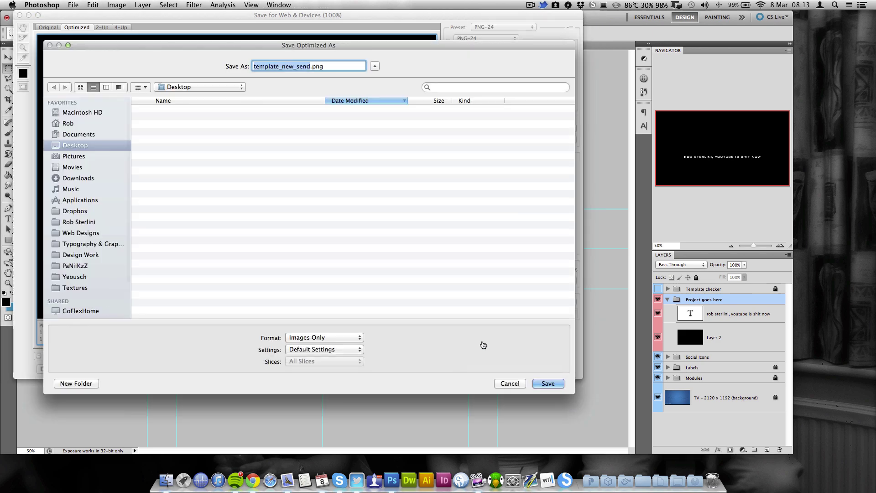
type("tutorialb")
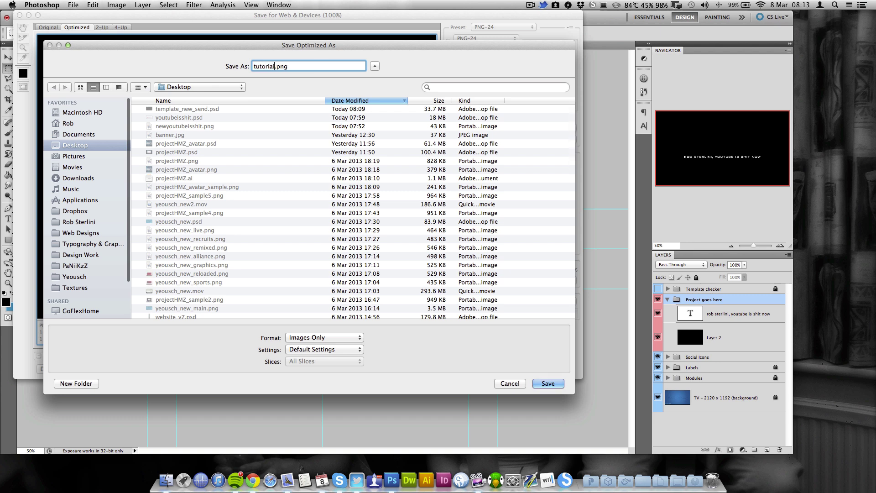
type("ollock")
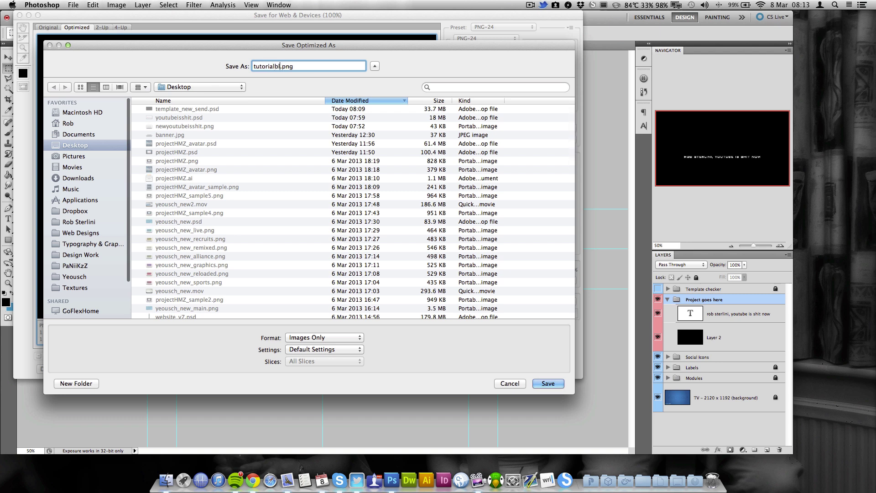
type("s")
key("Return")
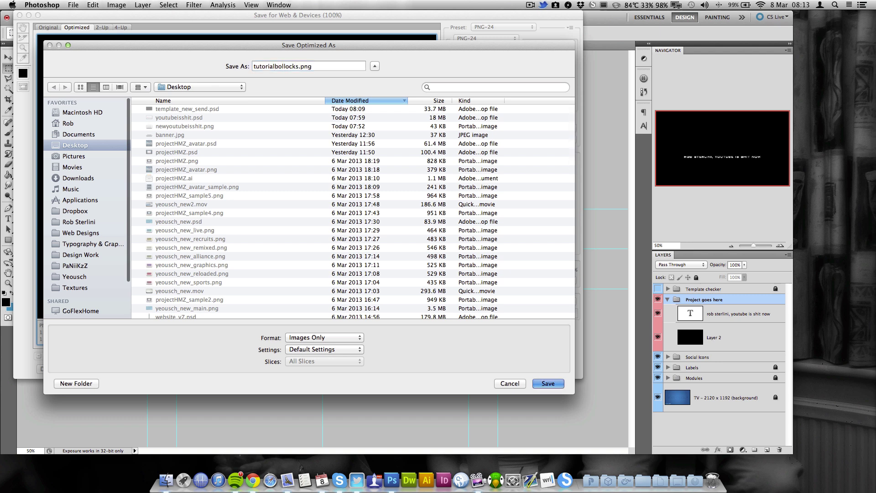
Bring Chrome forward, go to your channel page and start editing the channel art
left_click(234, 479)
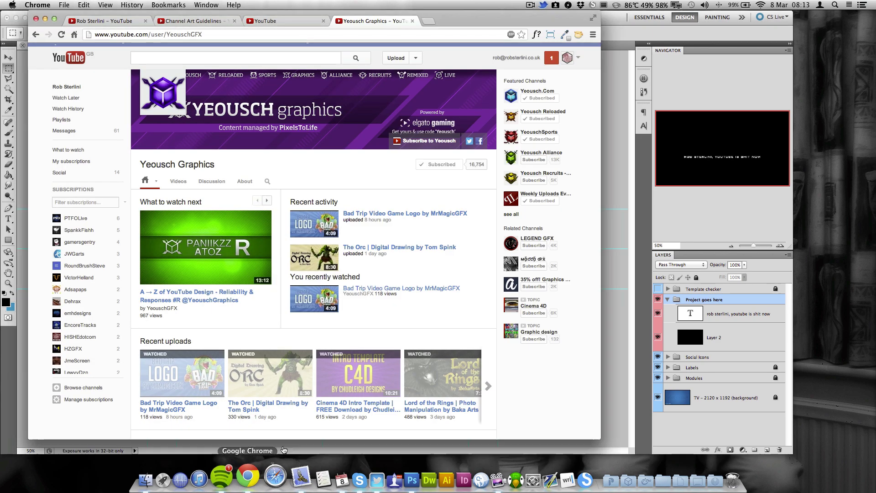
left_click(105, 20)
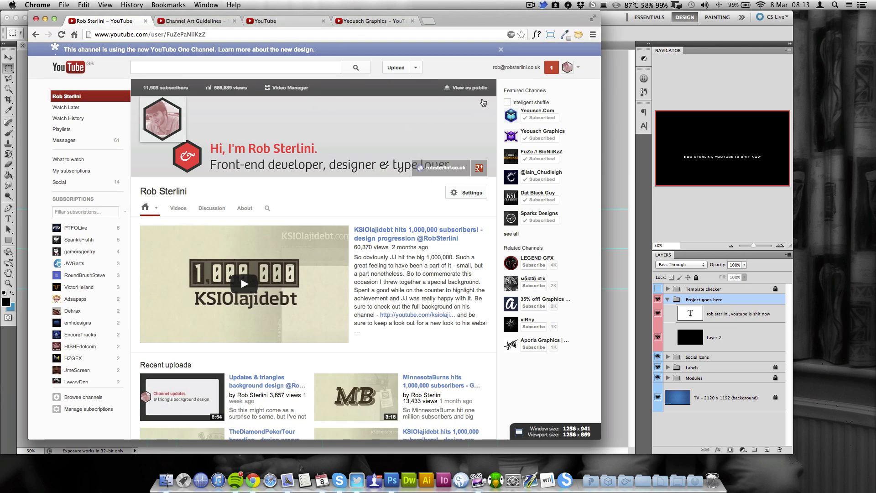
mouse_move(483, 113)
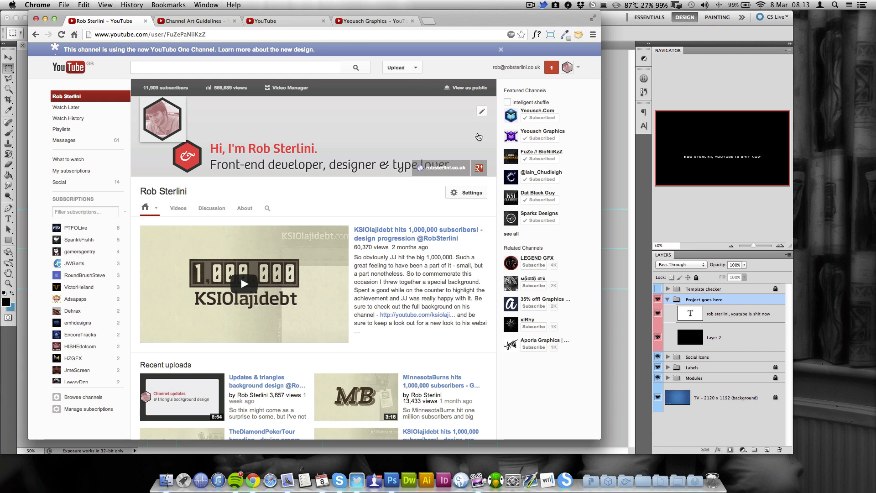
left_click(482, 112)
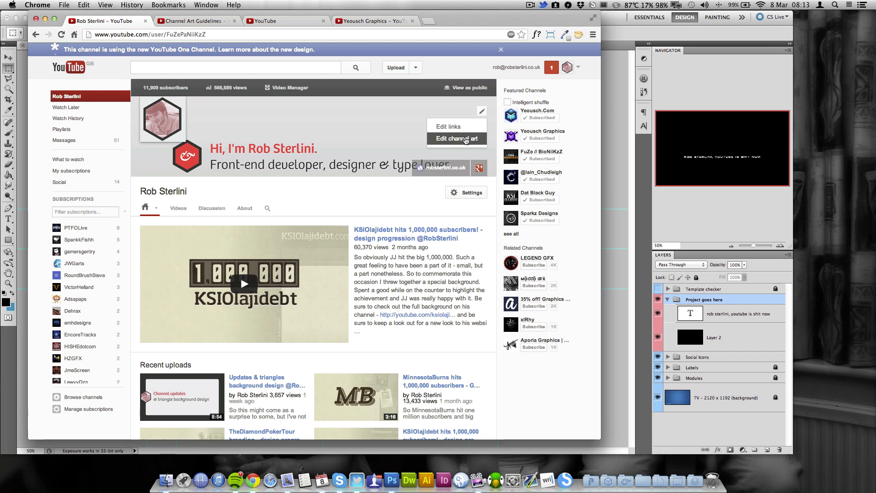
left_click(465, 140)
left_click(196, 21)
left_click_drag(233, 21, 206, 26)
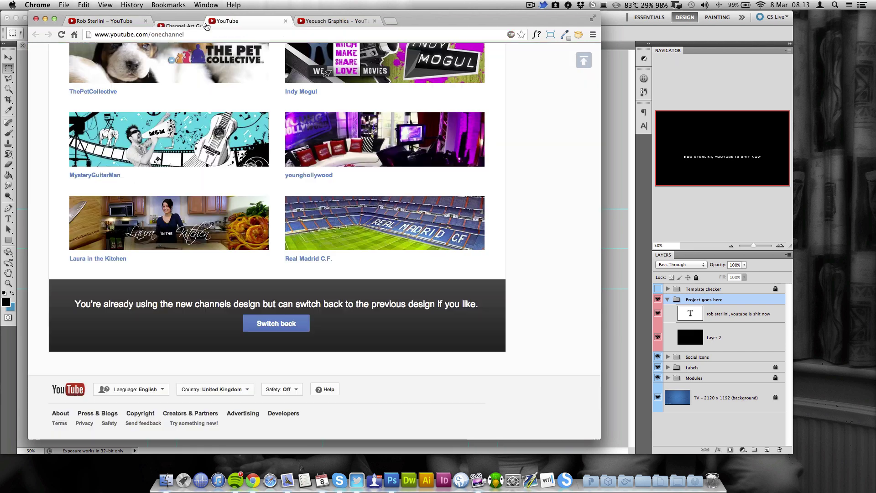
left_click(207, 26)
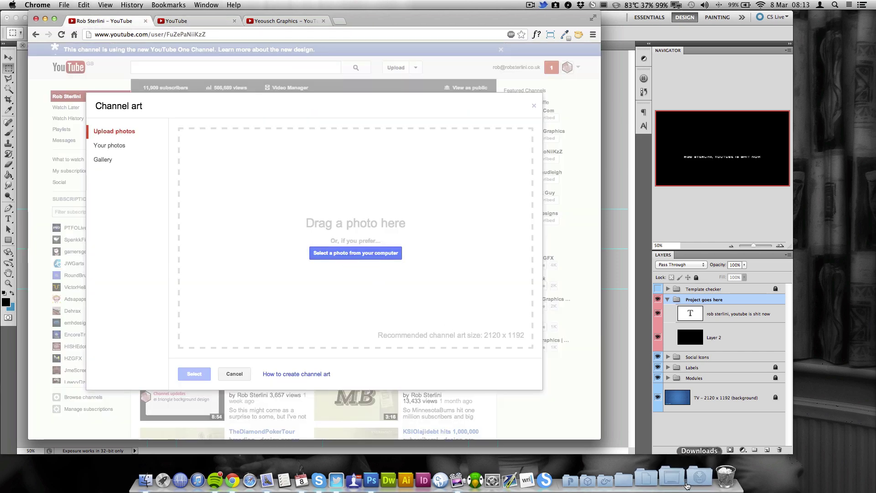
Drag the exported PNG from Downloads into the channel art drop zone and apply it
left_click(686, 484)
left_click_drag(686, 452, 370, 205)
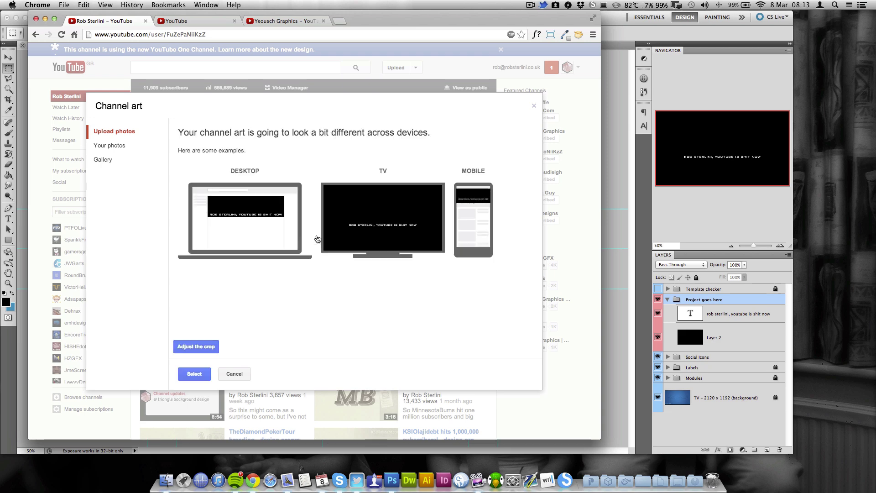
left_click(195, 374)
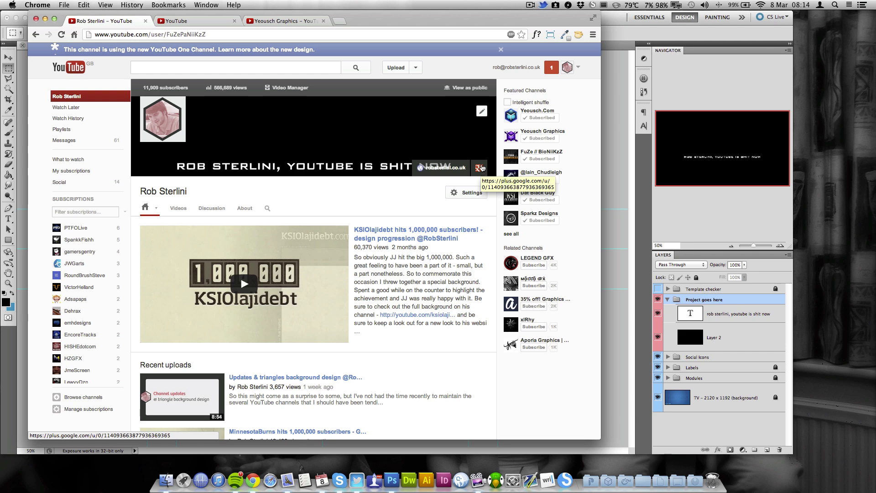
Open the channel art editor and close it again, keeping the current banner
left_click(481, 111)
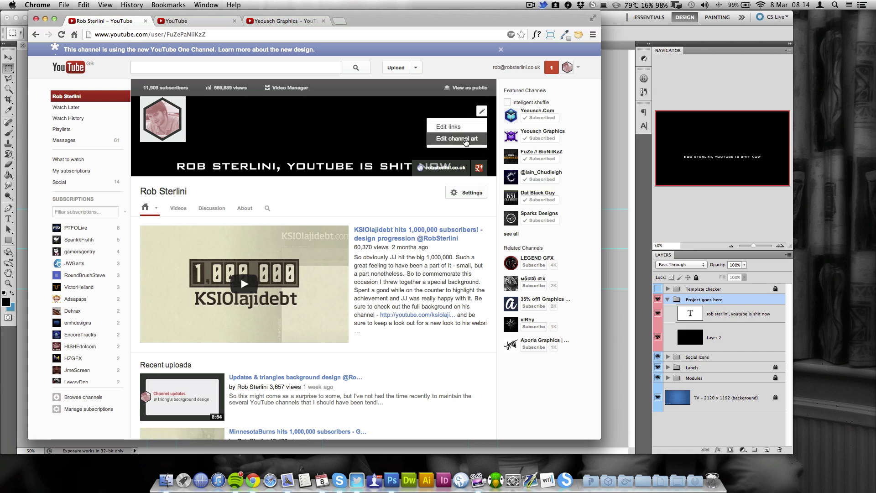
left_click(466, 143)
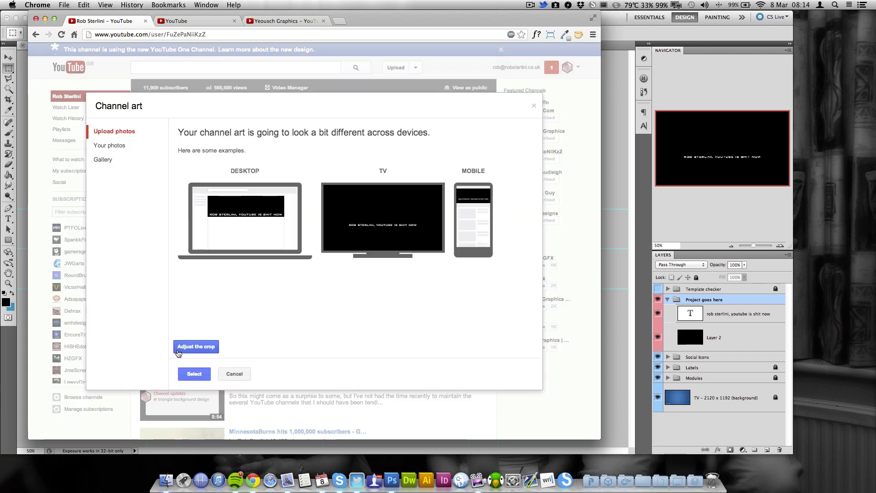
left_click(192, 374)
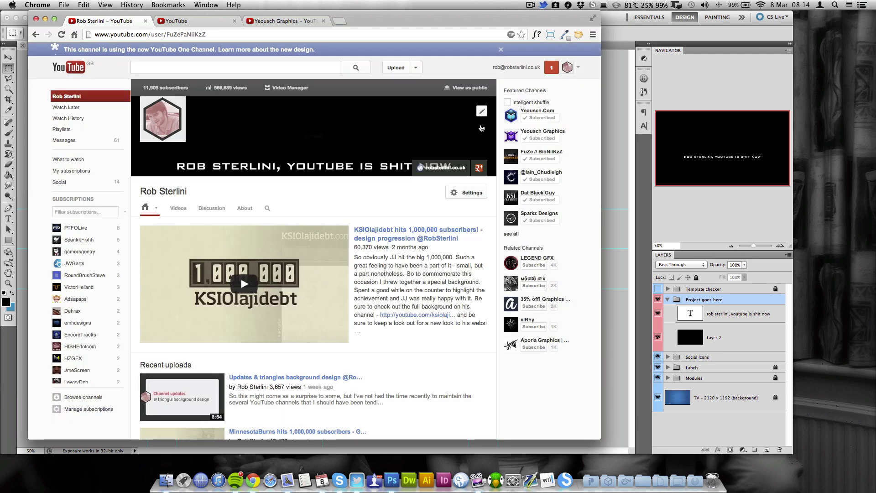
Choose the earlier grey banner from the 2013-03-07 album in Your photos
left_click(482, 113)
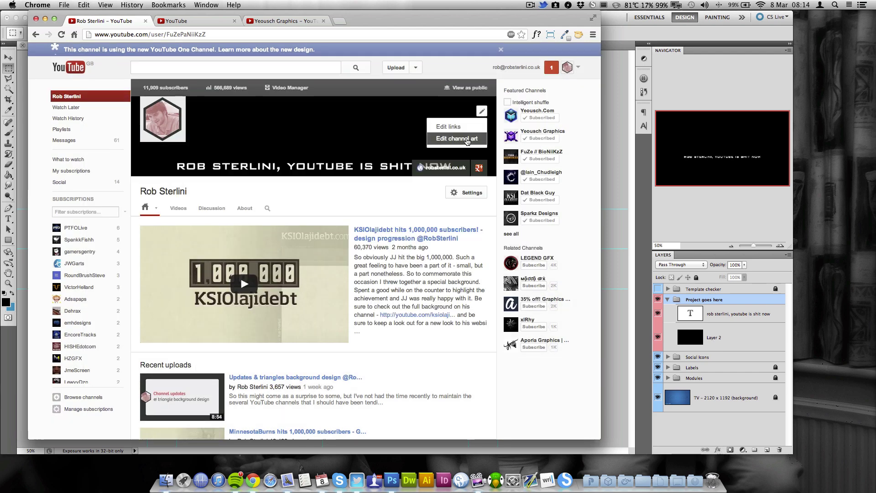
left_click(466, 139)
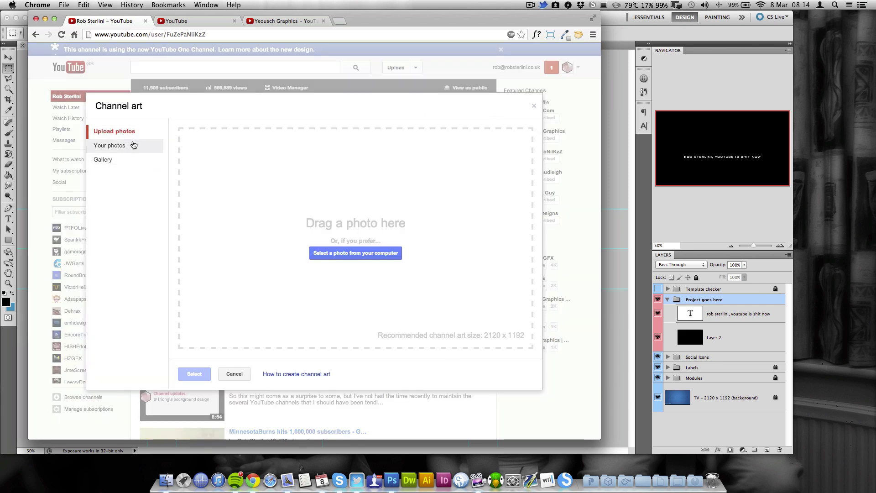
left_click(116, 145)
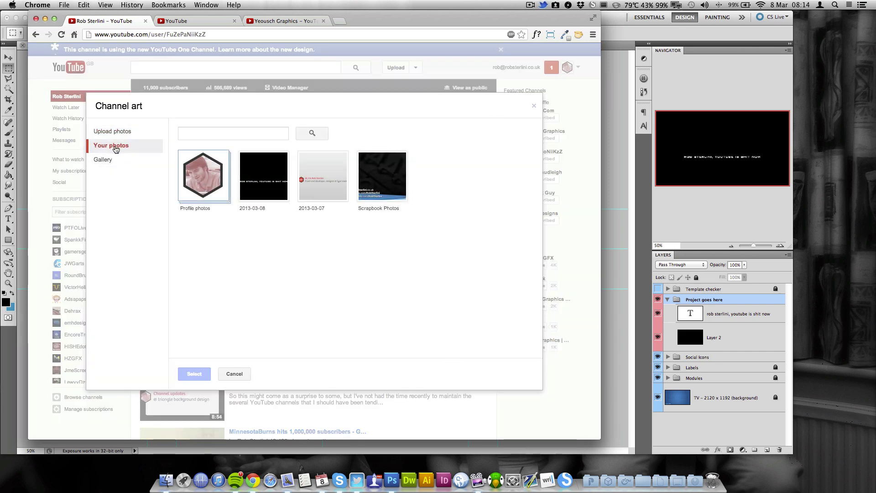
left_click(273, 177)
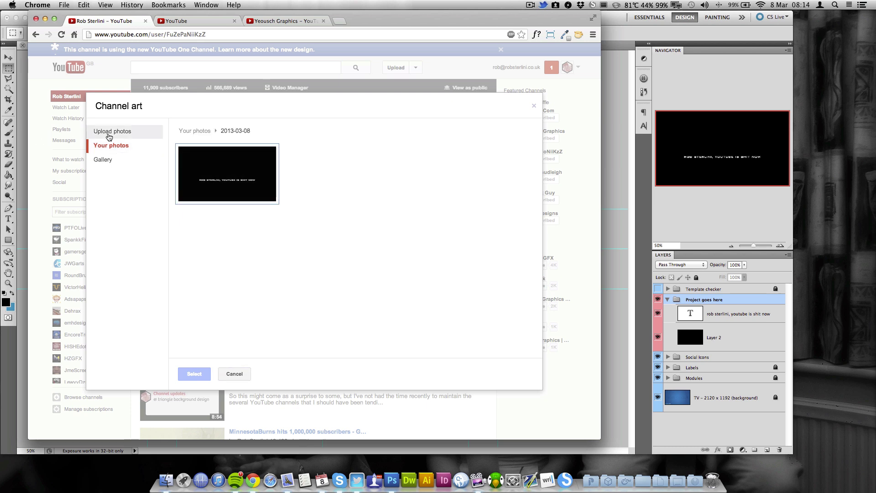
left_click(113, 144)
left_click(316, 191)
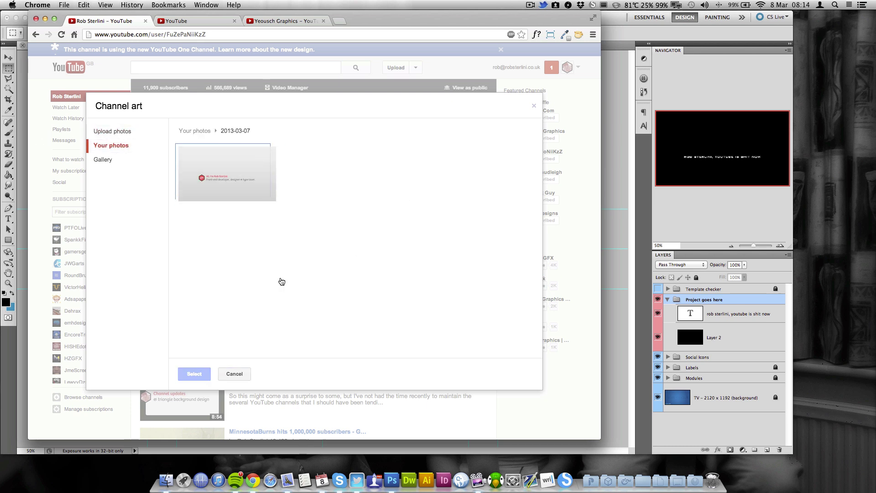
left_click(235, 189)
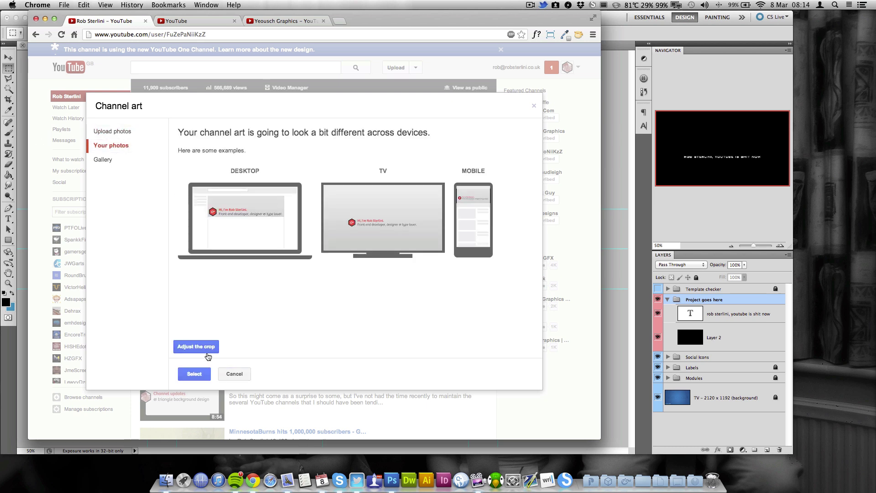
Apply the grey 2013-03-07 banner and scroll the channel page to check it
left_click(194, 373)
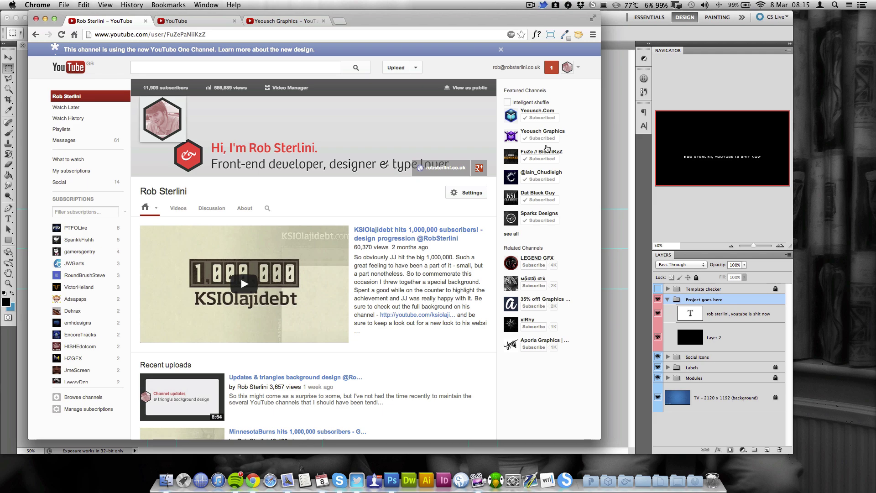
scroll(502, 169, "down", 10)
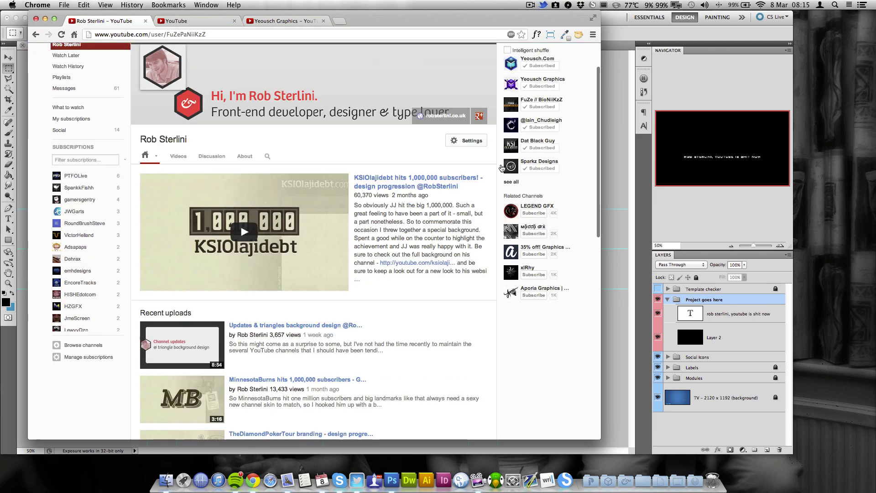
scroll(504, 137, "up", 6)
scroll(510, 66, "up", 5)
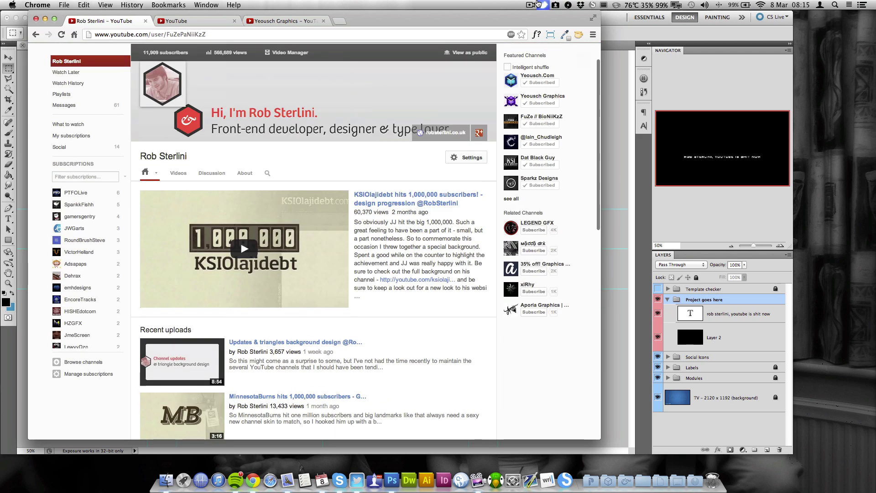
left_click(542, 5)
left_click(530, 5)
key("Escape")
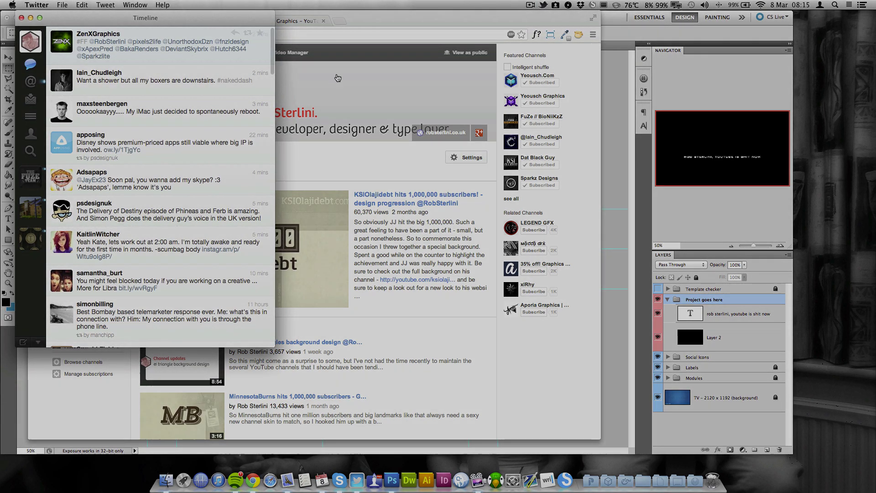
left_click(348, 78)
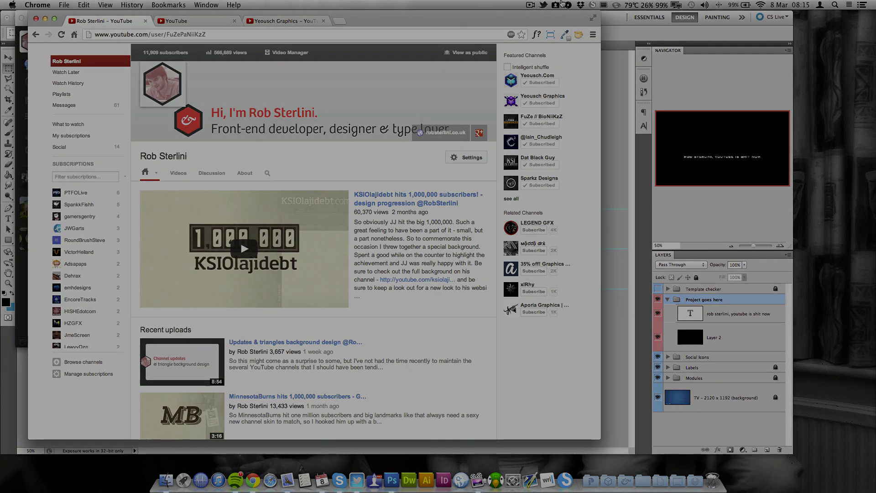
left_click(531, 5)
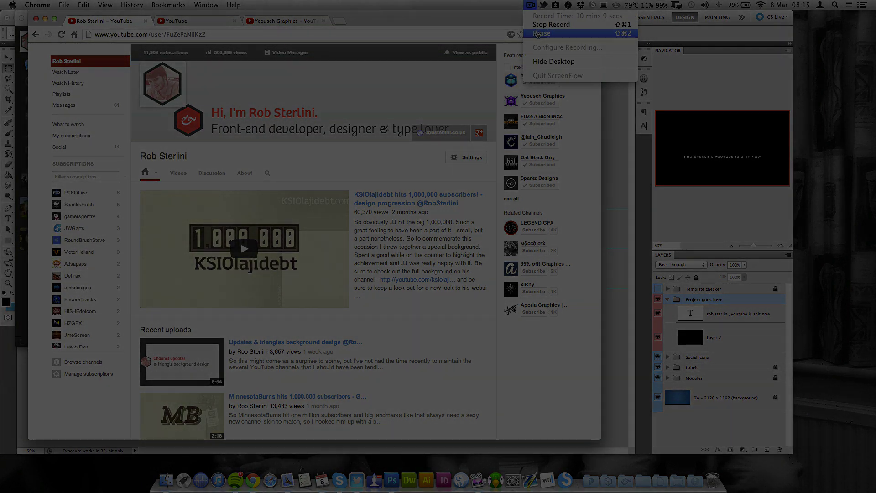